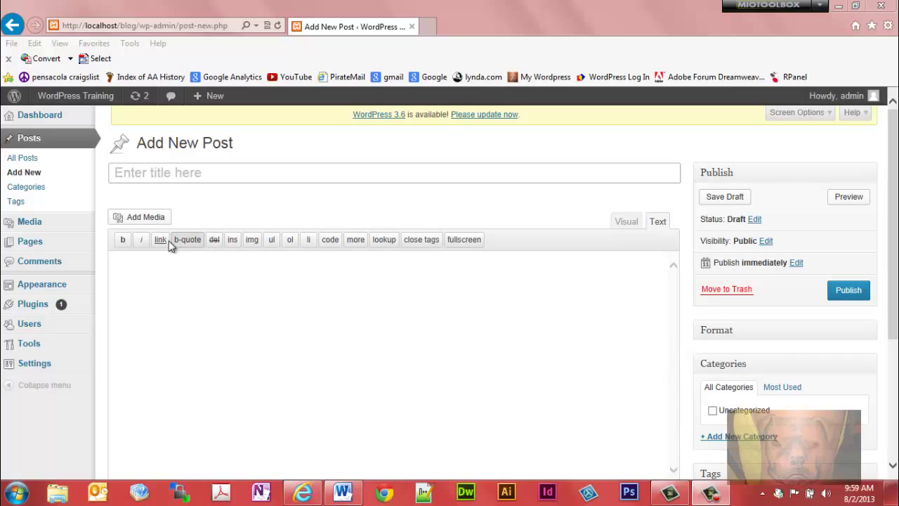
Step: Switch the post editor to Visual mode and toggle the second row of formatting tools so it ends up shown
{"action": "left_click", "coordinate": [628, 223]}
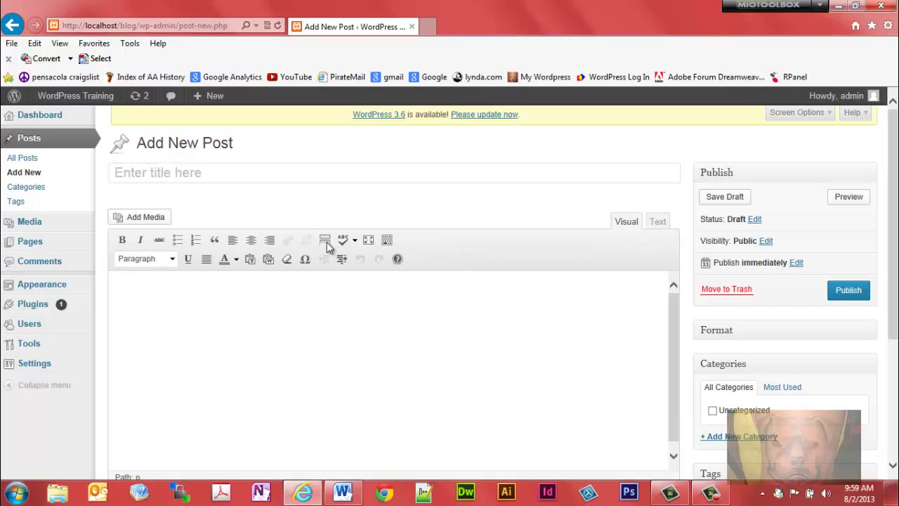
{"action": "left_click", "coordinate": [386, 241]}
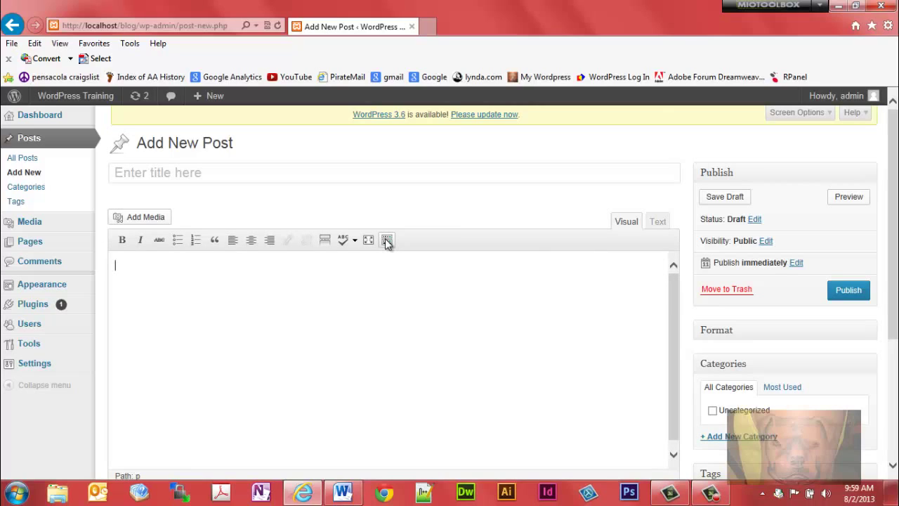
{"action": "left_click", "coordinate": [387, 241]}
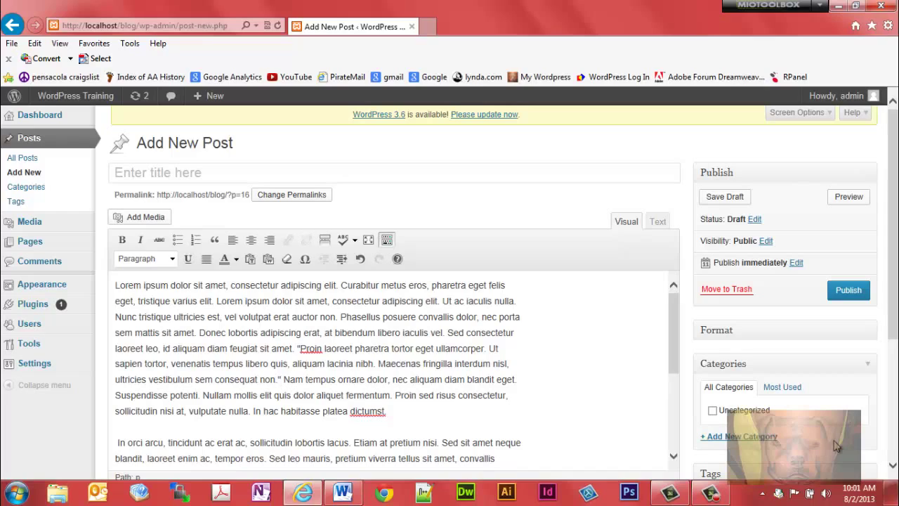
Step: Title the post "Formatting Tools"
{"action": "left_click", "coordinate": [198, 171]}
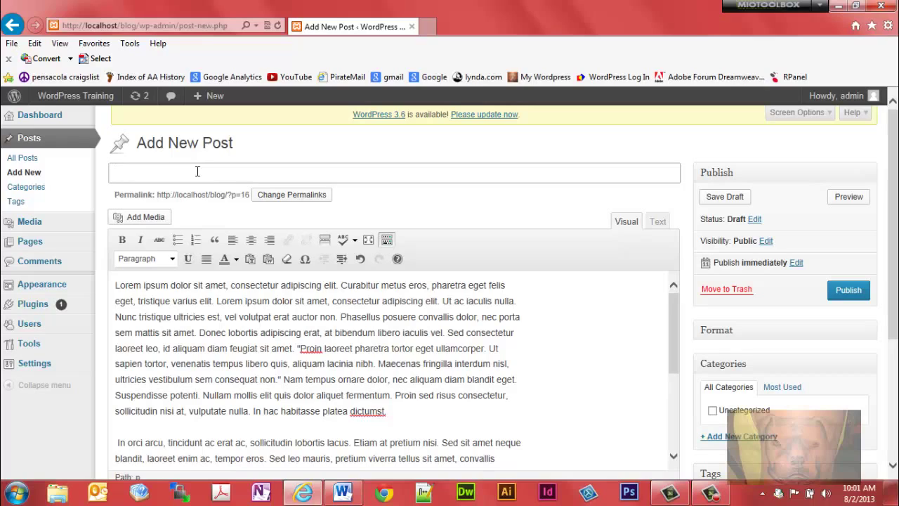
{"action": "type", "text": "Formatting T"}
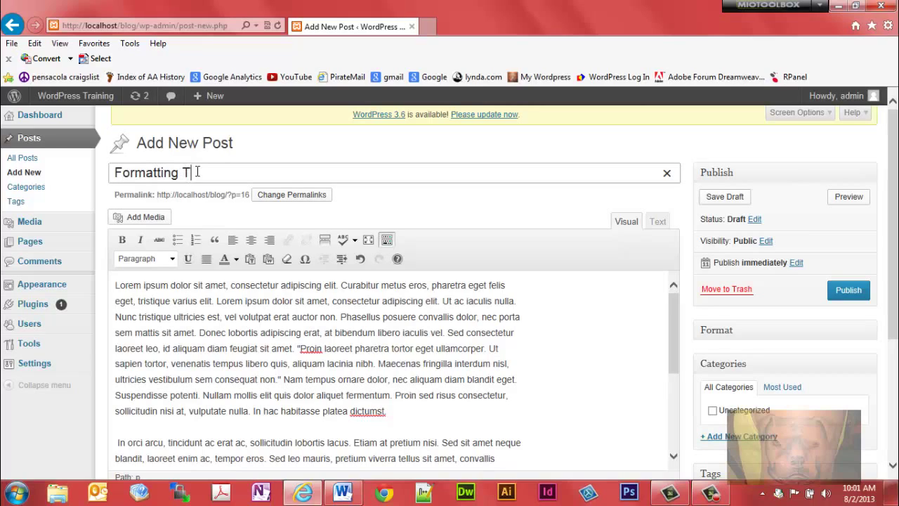
{"action": "type", "text": "ools"}
Step: Make the word "dolor" bold and the word "amet" italic in the first line of the post
{"action": "left_click_drag", "start_coordinate": [172, 285], "coordinate": [192, 285]}
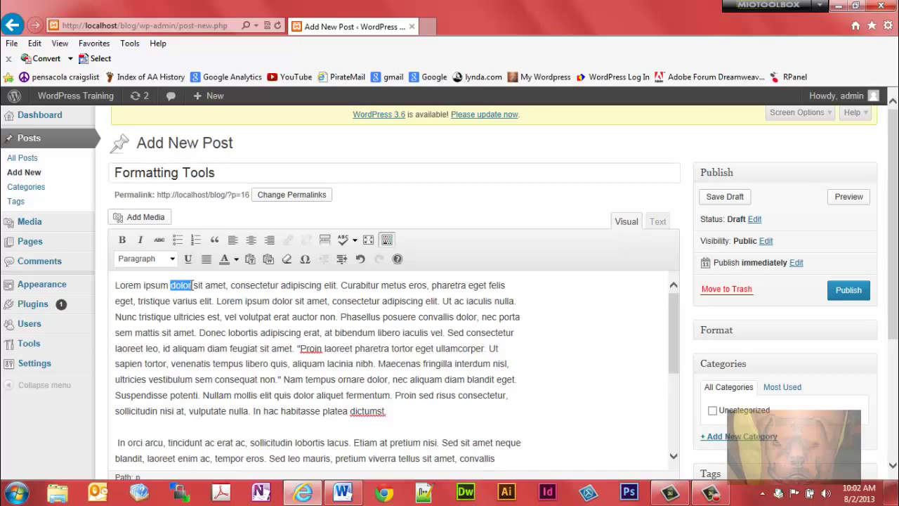
{"action": "left_click", "coordinate": [125, 240]}
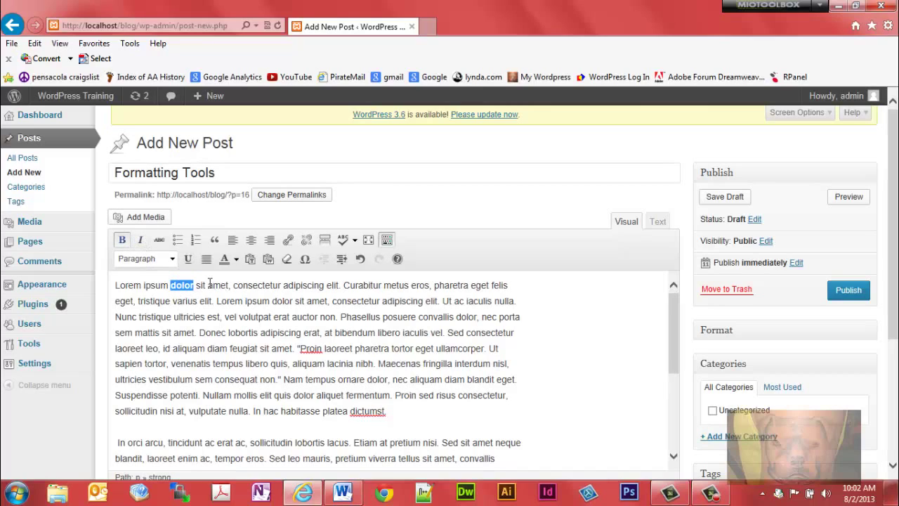
{"action": "left_click_drag", "start_coordinate": [209, 285], "coordinate": [228, 289]}
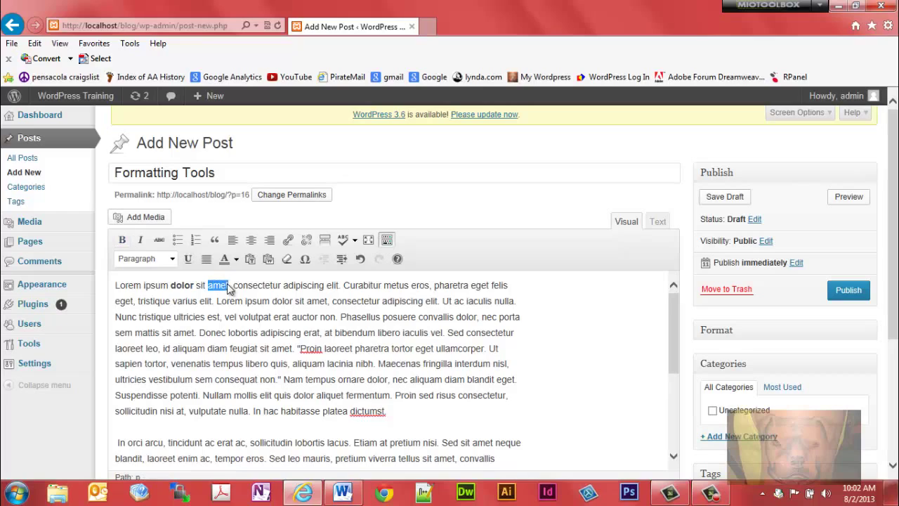
{"action": "left_click", "coordinate": [140, 240]}
Step: Apply strikethrough to the word "adipiscing" in the first line of the post
{"action": "left_click_drag", "start_coordinate": [283, 284], "coordinate": [324, 286]}
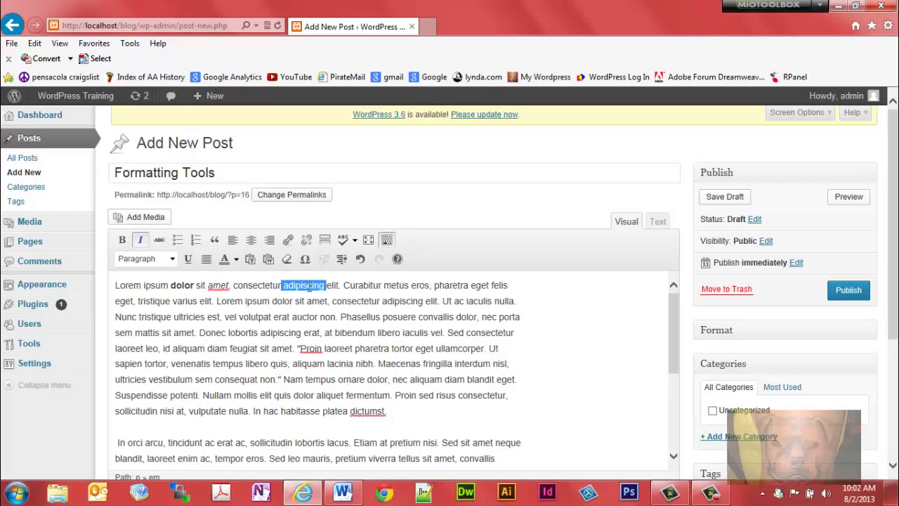
{"action": "left_click", "coordinate": [158, 240]}
{"action": "left_click", "coordinate": [337, 304]}
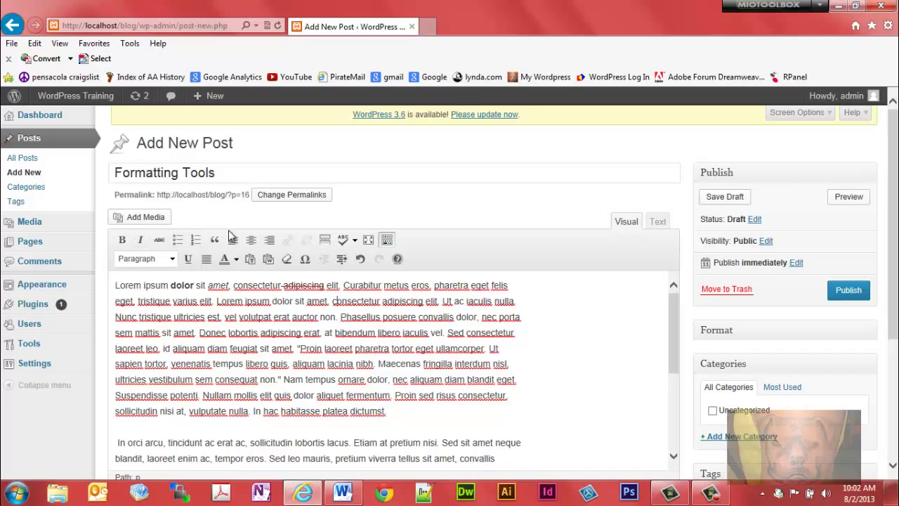
Step: Start an unordered list below the first paragraph with the entry "List item 1"
{"action": "left_click", "coordinate": [397, 411]}
{"action": "key", "text": "Return"}
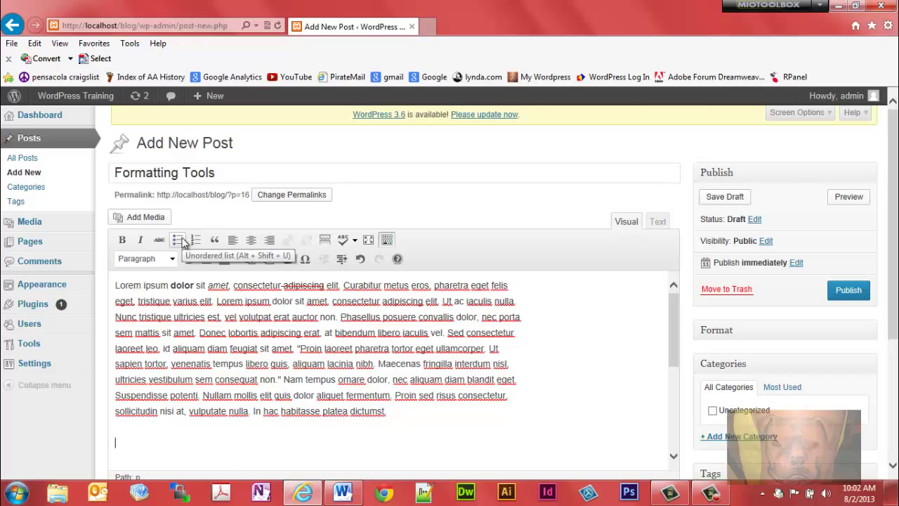
{"action": "type", "text": "Un"}
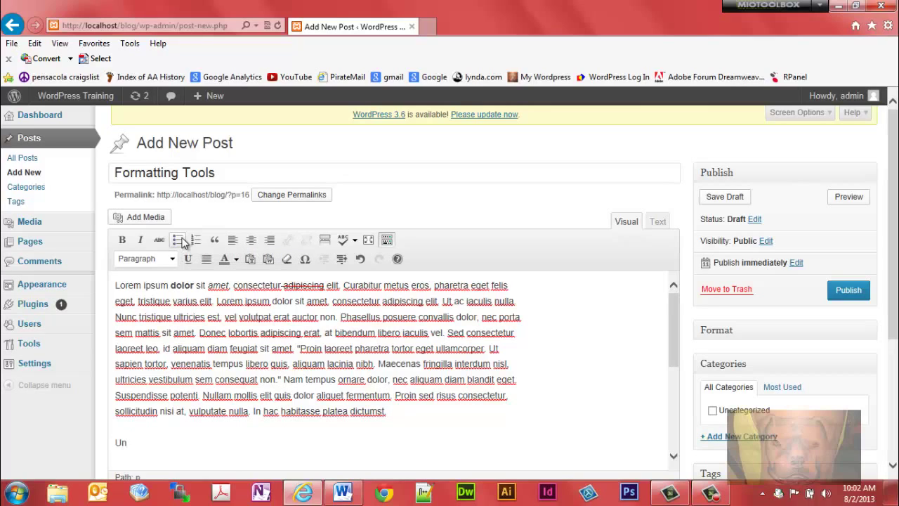
{"action": "key", "text": "BackSpace"}
{"action": "key", "text": "BackSpace"}
{"action": "type", "text": "List"}
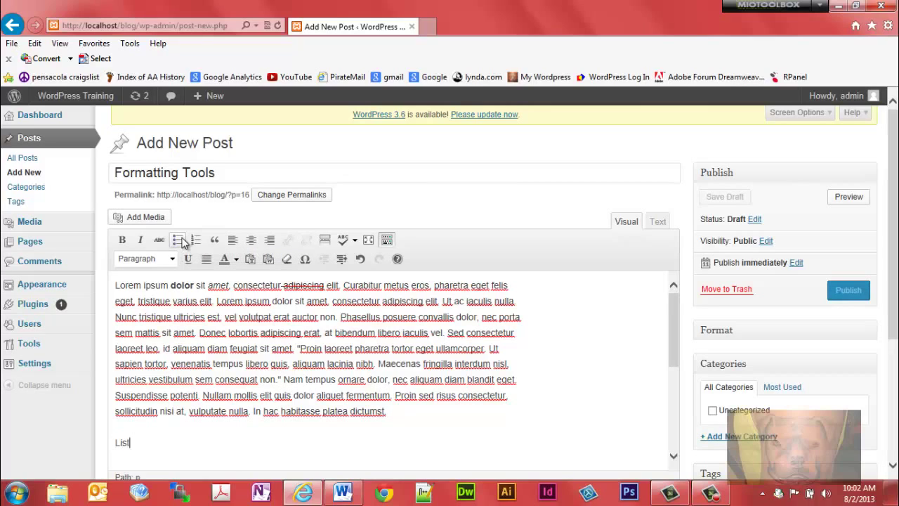
{"action": "type", "text": " item 1"}
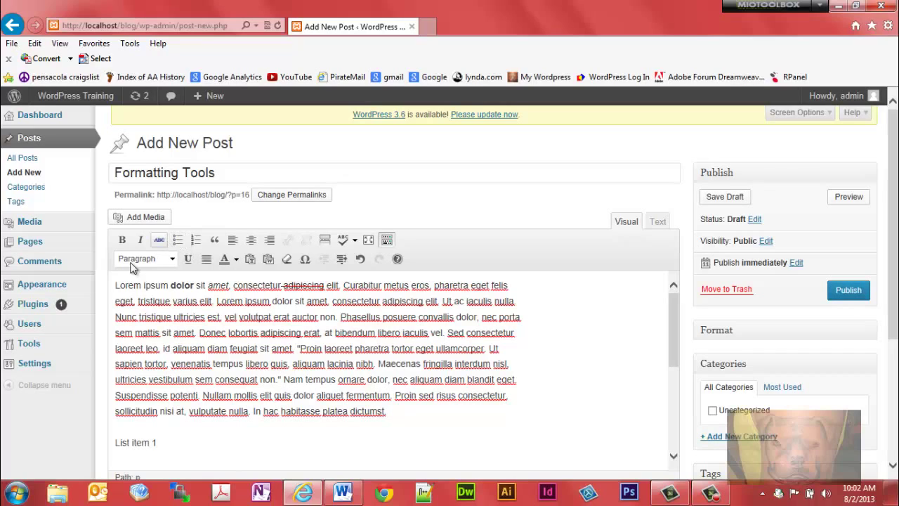
{"action": "left_click", "coordinate": [177, 240]}
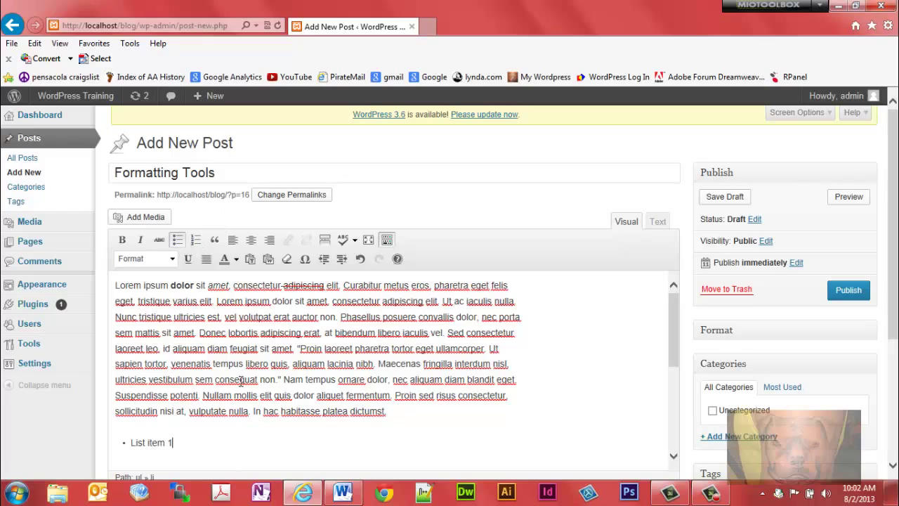
Step: Add "List item 2" as the second entry of the bulleted list
{"action": "key", "text": "Return"}
{"action": "type", "text": "List item2"}
{"action": "left_click", "coordinate": [166, 458]}
{"action": "scroll", "coordinate": [672, 334], "scroll_direction": "down", "scroll_amount": 3}
{"action": "left_click", "coordinate": [202, 385]}
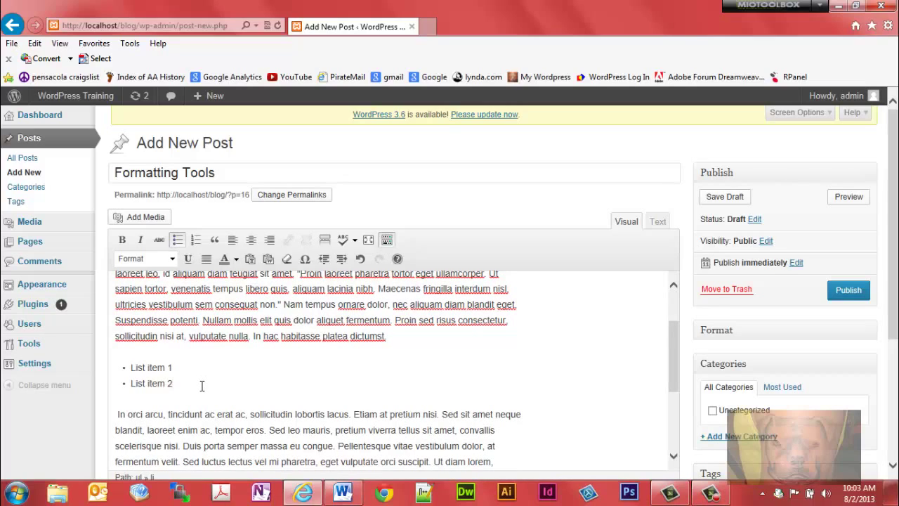
Step: End the bulleted list and add a numbered list below it with the entries "List item 1" and "List item 2"
{"action": "key", "text": "Return"}
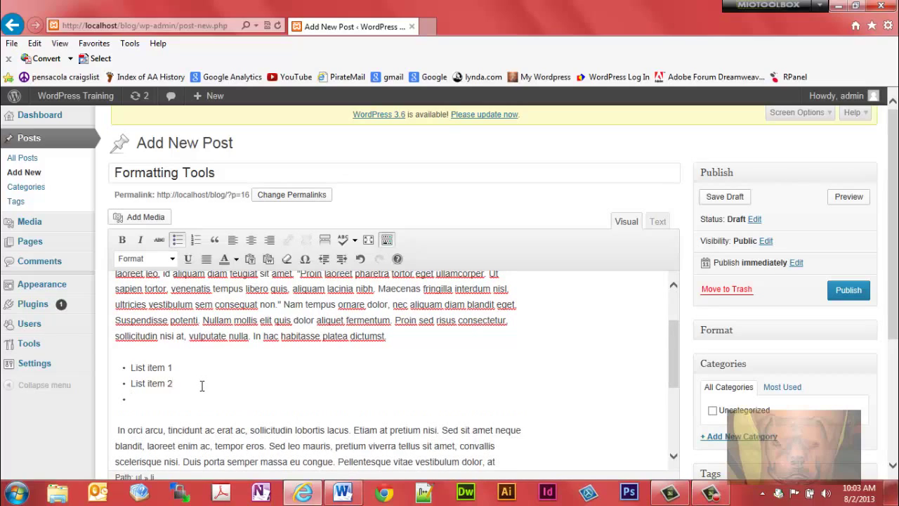
{"action": "left_click", "coordinate": [178, 241]}
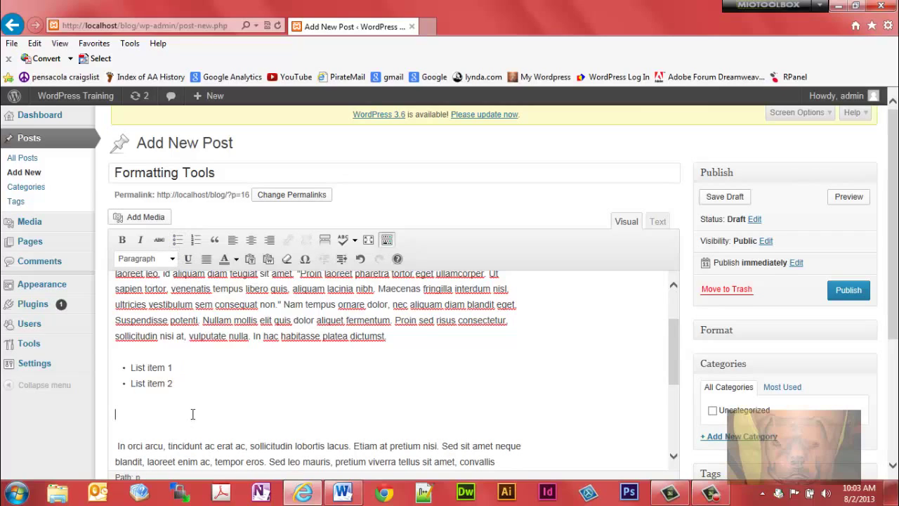
{"action": "left_click", "coordinate": [196, 241]}
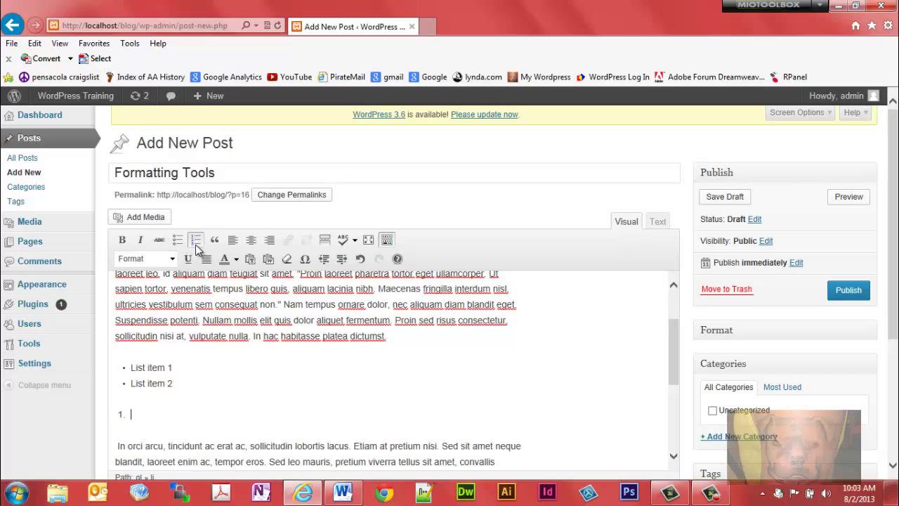
{"action": "type", "text": "List item 1"}
{"action": "key", "text": "Return"}
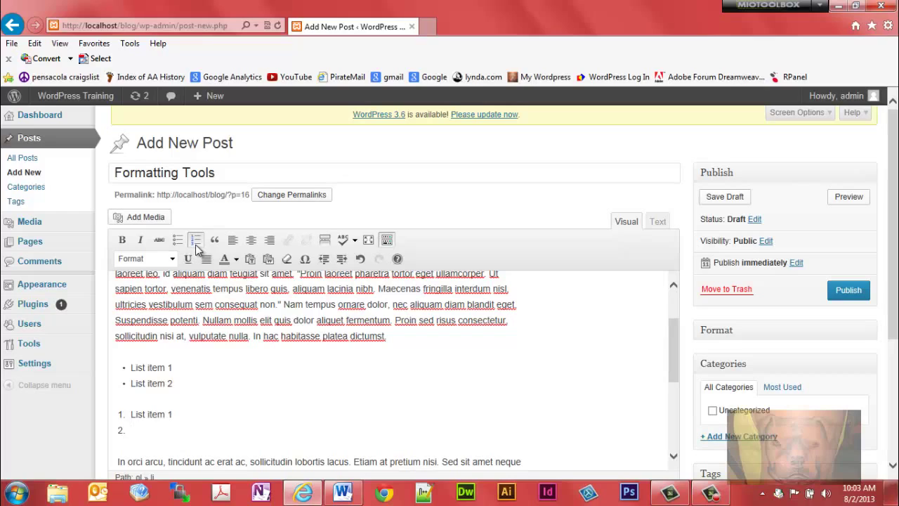
{"action": "type", "text": "List item 2"}
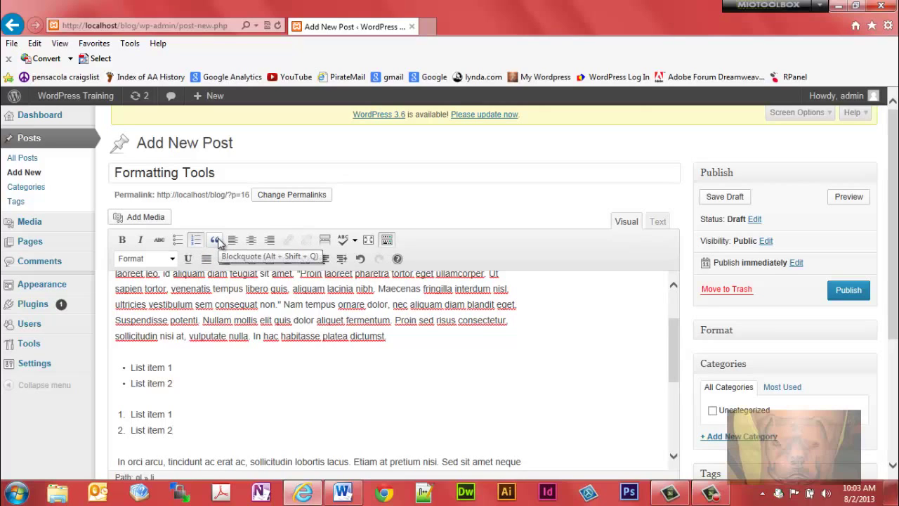
Step: Separate the quoted "Proin laoreet ... consequat non." passage into its own paragraph and retype its opening quotation mark
{"action": "left_click_drag", "start_coordinate": [670, 356], "coordinate": [672, 341]}
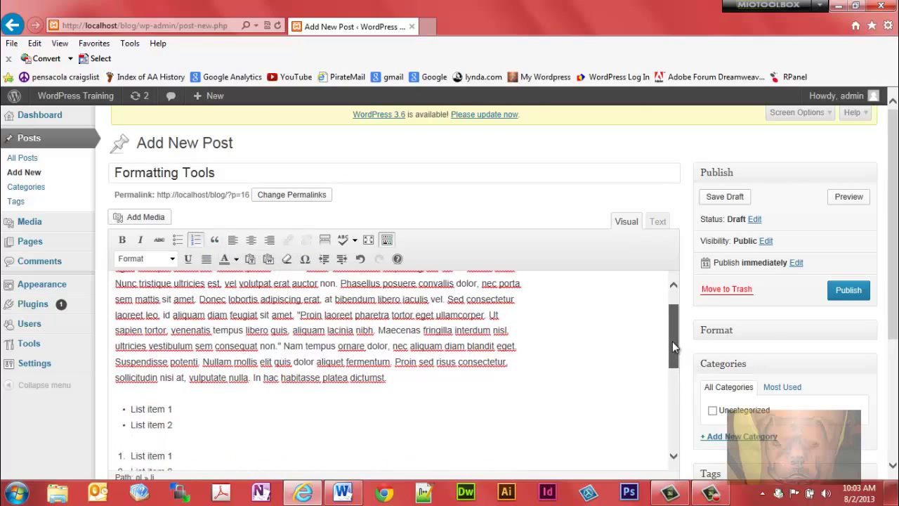
{"action": "left_click", "coordinate": [298, 319]}
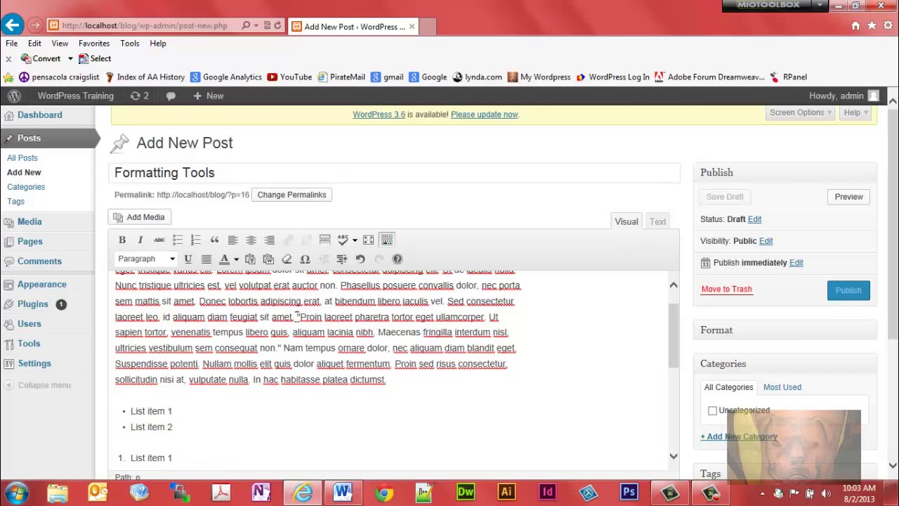
{"action": "key", "text": "Return"}
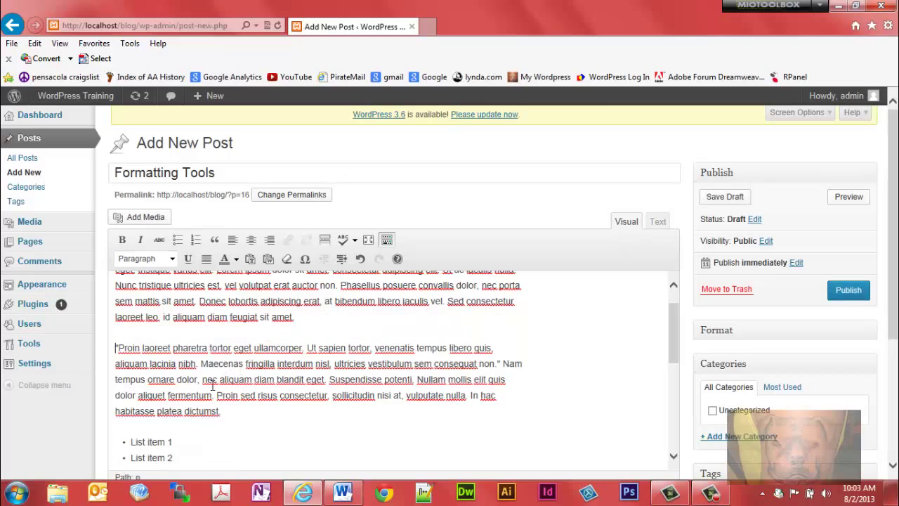
{"action": "left_click", "coordinate": [503, 364]}
{"action": "key", "text": "Return"}
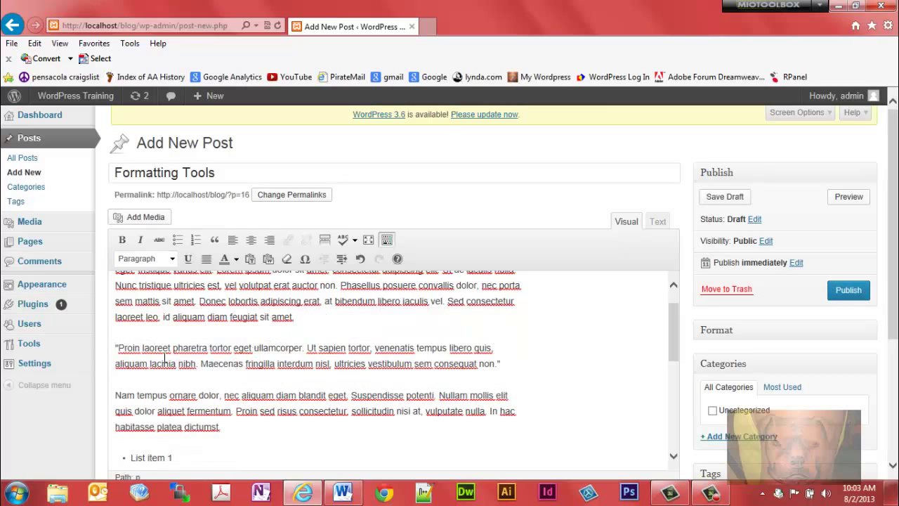
{"action": "left_click", "coordinate": [117, 347]}
{"action": "type", "text": "\""}
Step: Format the separated "Proin laoreet" quotation as a blockquote
{"action": "left_click_drag", "start_coordinate": [116, 348], "coordinate": [503, 364]}
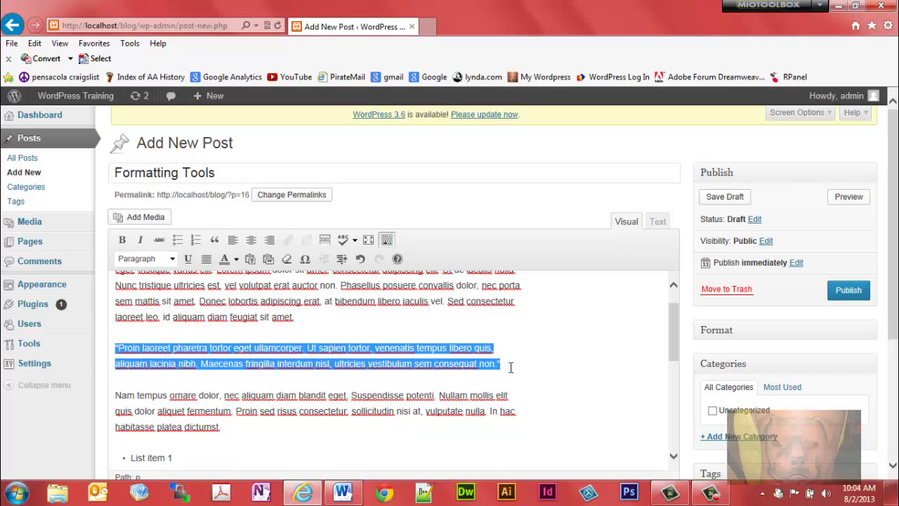
{"action": "left_click", "coordinate": [214, 240]}
{"action": "left_click", "coordinate": [365, 413]}
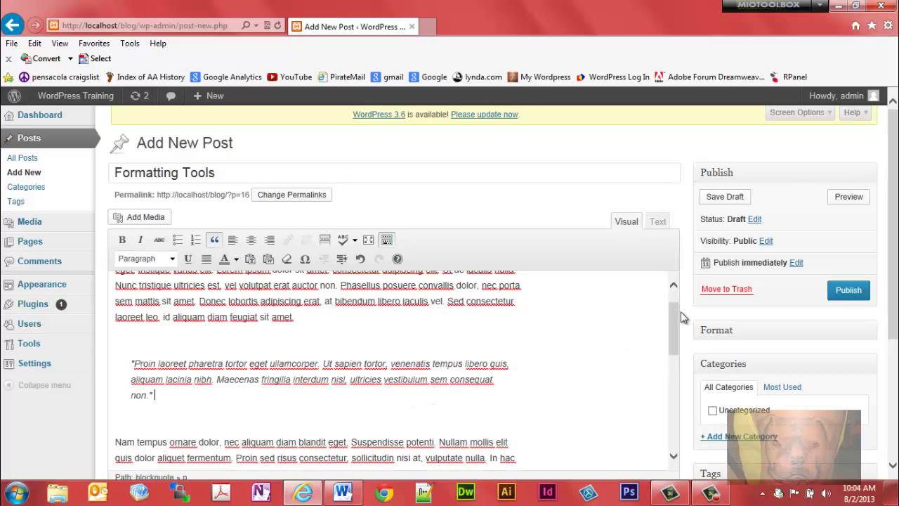
Step: Add a non-quoted line after the blockquote and insert a More tag there, above the "Nam tempus" paragraph
{"action": "left_click_drag", "start_coordinate": [671, 317], "coordinate": [671, 322]}
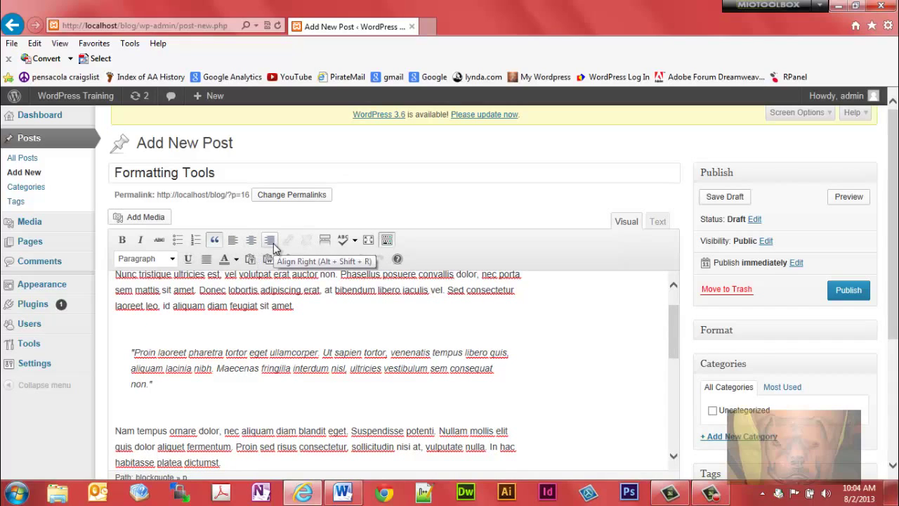
{"action": "left_click_drag", "start_coordinate": [674, 322], "coordinate": [673, 334]}
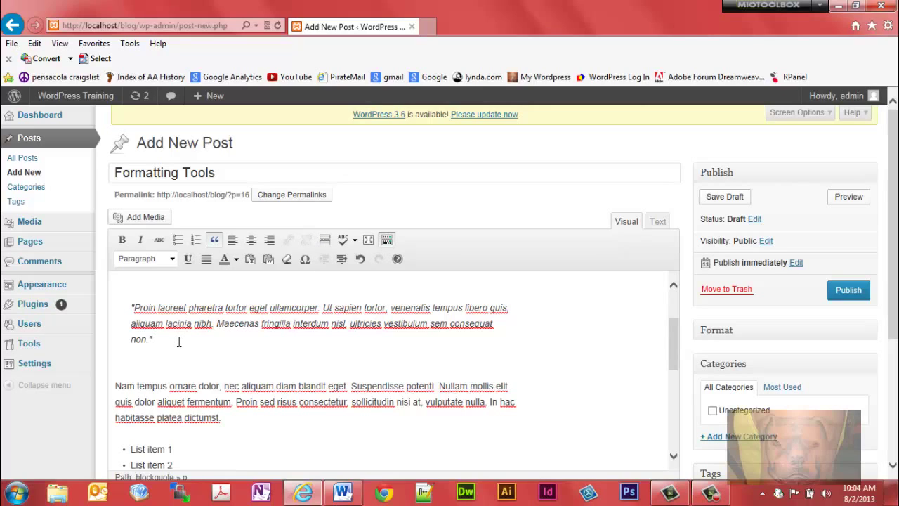
{"action": "key", "text": "Return"}
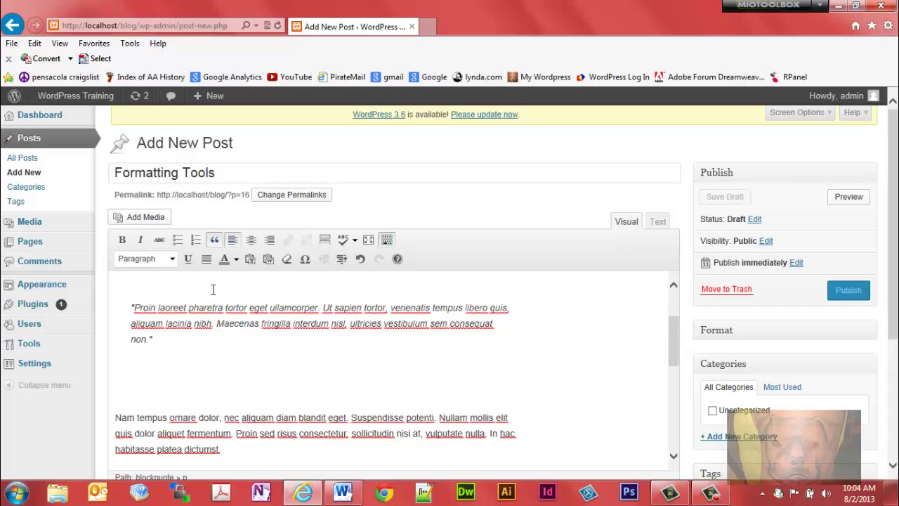
{"action": "left_click", "coordinate": [216, 241]}
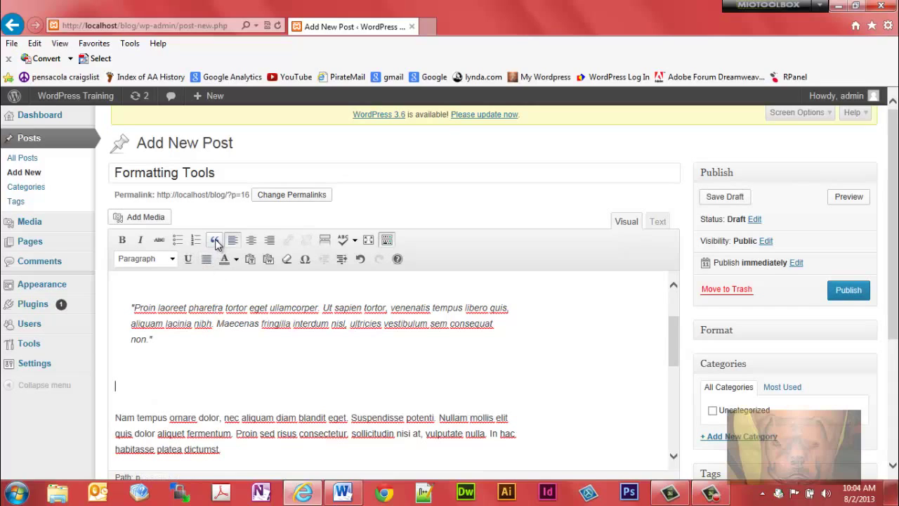
{"action": "left_click", "coordinate": [326, 241]}
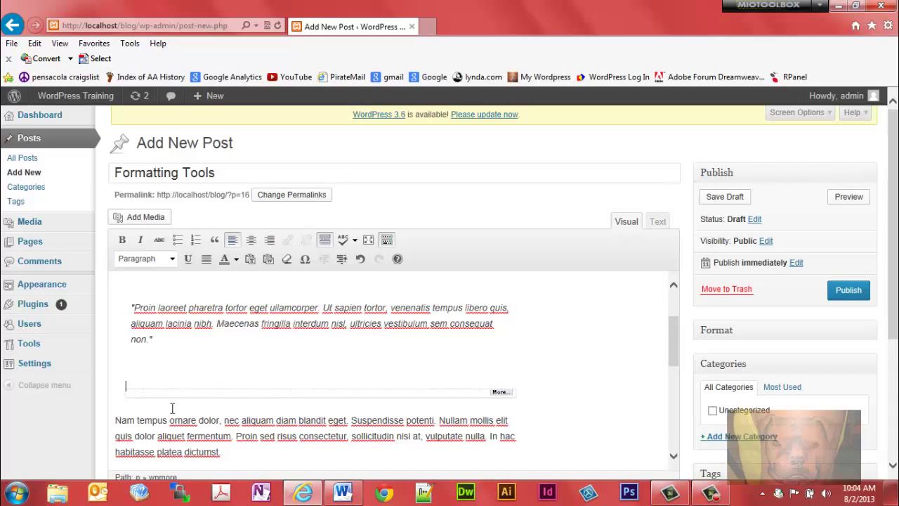
{"action": "left_click", "coordinate": [116, 422]}
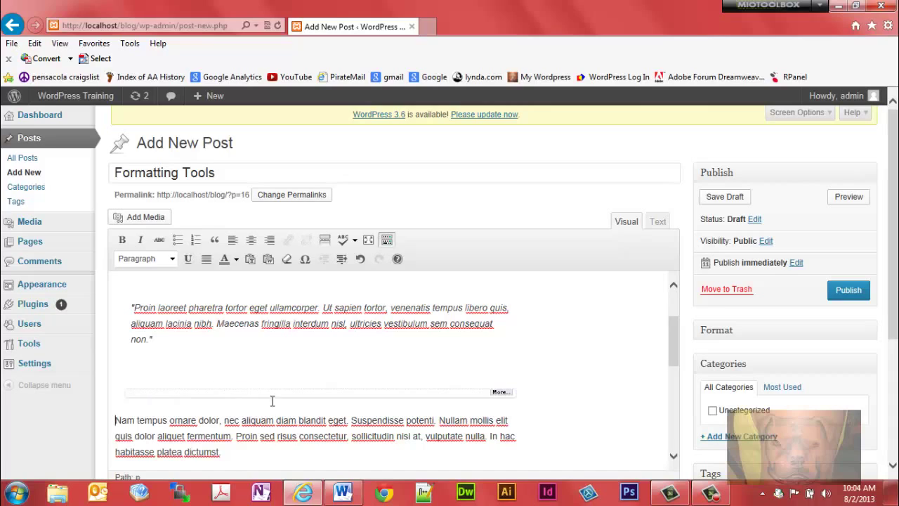
Step: Open the post in the fullscreen editor and look through its formatted content
{"action": "left_click", "coordinate": [368, 241]}
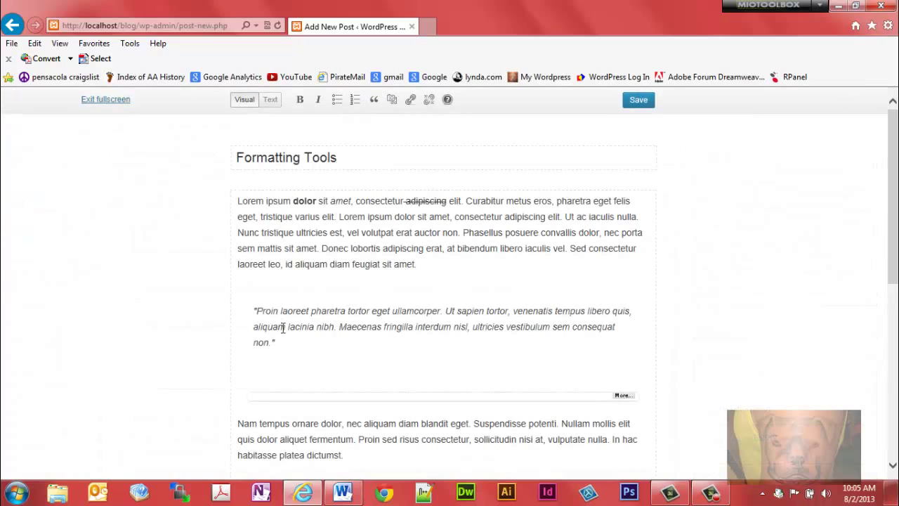
{"action": "scroll", "coordinate": [871, 341], "scroll_direction": "down", "scroll_amount": 5}
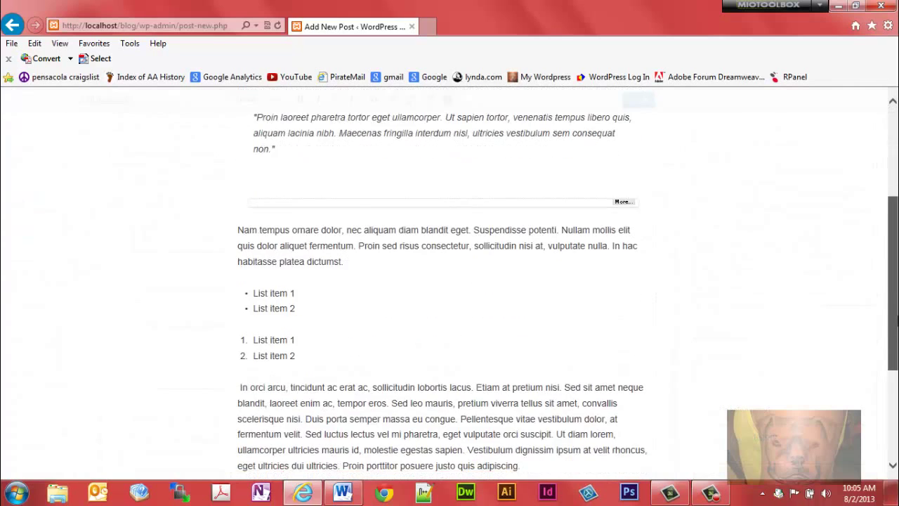
Step: Look through the whole post in the fullscreen editor and return to the normal editing view
{"action": "scroll", "coordinate": [115, 189], "scroll_direction": "down", "scroll_amount": 3}
{"action": "scroll", "coordinate": [114, 419], "scroll_direction": "up", "scroll_amount": 6}
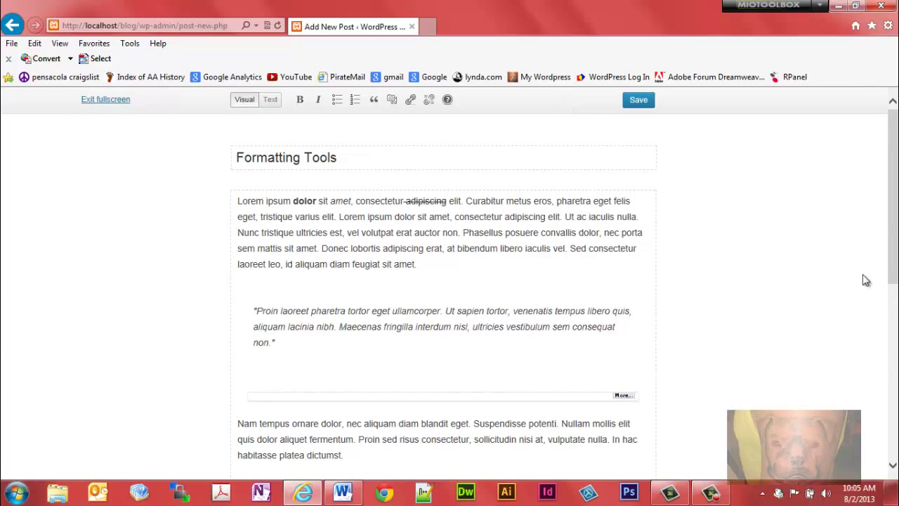
{"action": "scroll", "coordinate": [896, 213], "scroll_direction": "down", "scroll_amount": 5}
{"action": "scroll", "coordinate": [896, 212], "scroll_direction": "up", "scroll_amount": 5}
{"action": "left_click", "coordinate": [106, 101]}
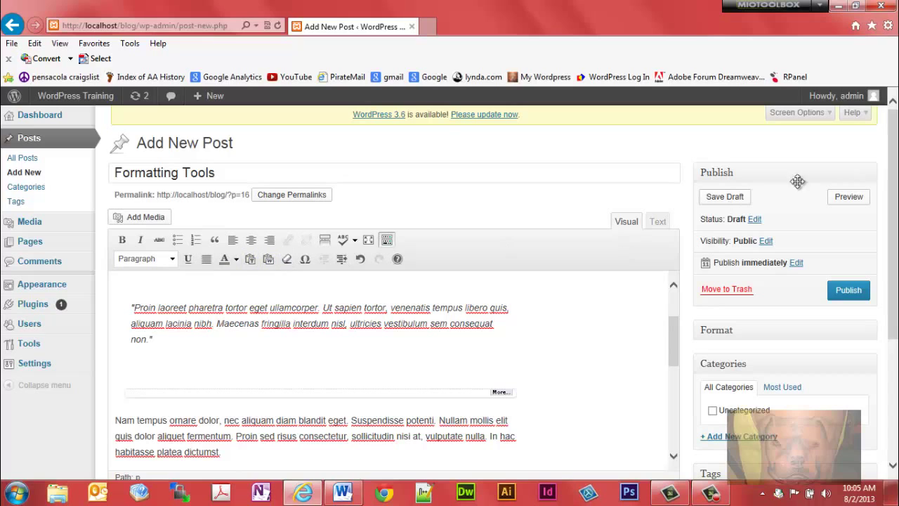
Step: Undo the blockquote formatting and the paragraph separation of the "Proin laoreet" quotation, rejoining it to the first paragraph
{"action": "scroll", "coordinate": [897, 217], "scroll_direction": "down", "scroll_amount": 2}
{"action": "scroll", "coordinate": [892, 232], "scroll_direction": "up", "scroll_amount": 1}
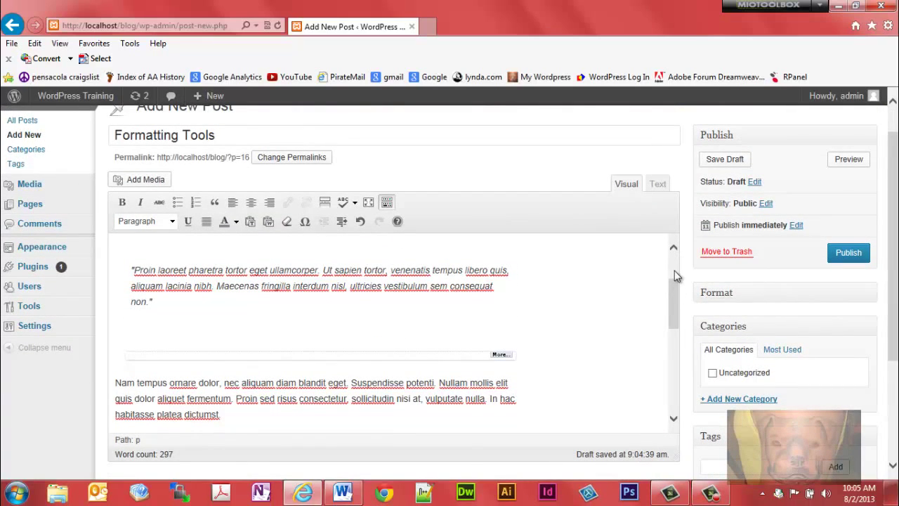
{"action": "key", "text": "ctrl+z"}
{"action": "left_click_drag", "start_coordinate": [674, 293], "coordinate": [672, 264]}
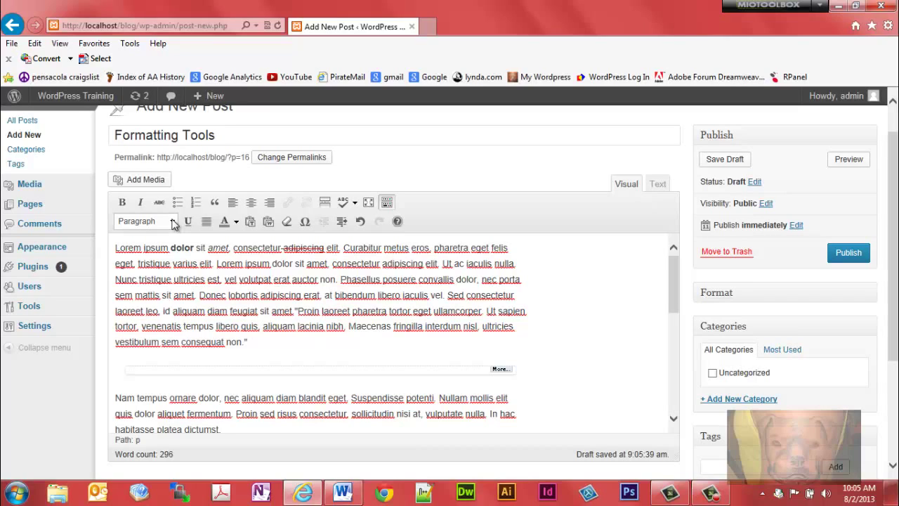
Step: Add a new line reading "Heading 2" after the "Proin laoreet" quotation, above the More tag
{"action": "left_click", "coordinate": [173, 222]}
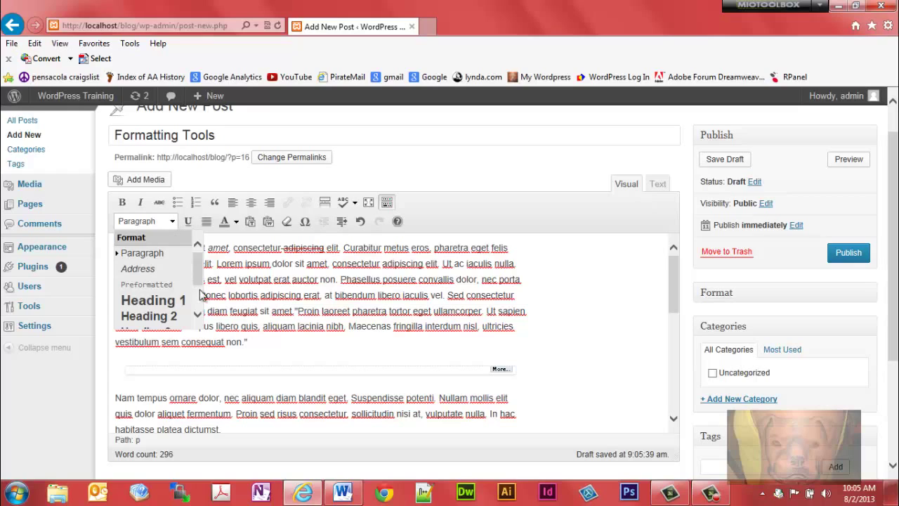
{"action": "left_click_drag", "start_coordinate": [198, 272], "coordinate": [205, 235]}
{"action": "left_click", "coordinate": [256, 281]}
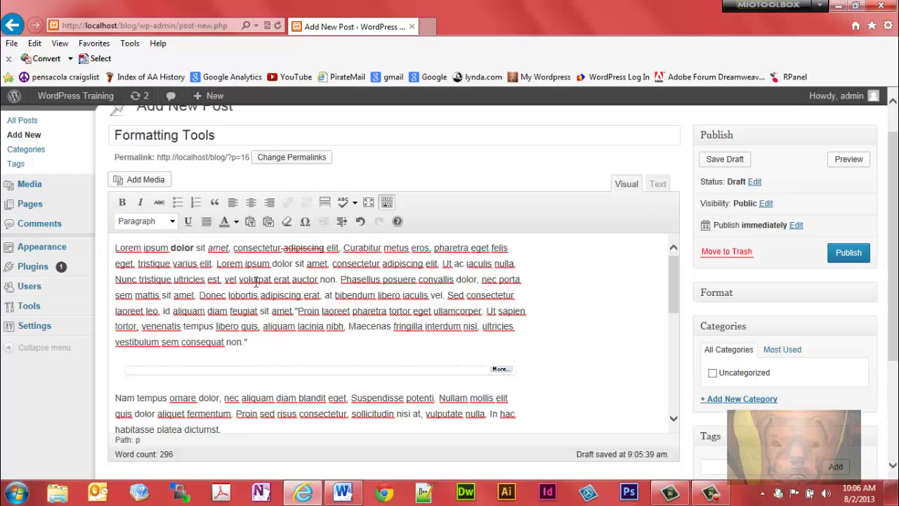
{"action": "left_click", "coordinate": [316, 345]}
{"action": "key", "text": "Return"}
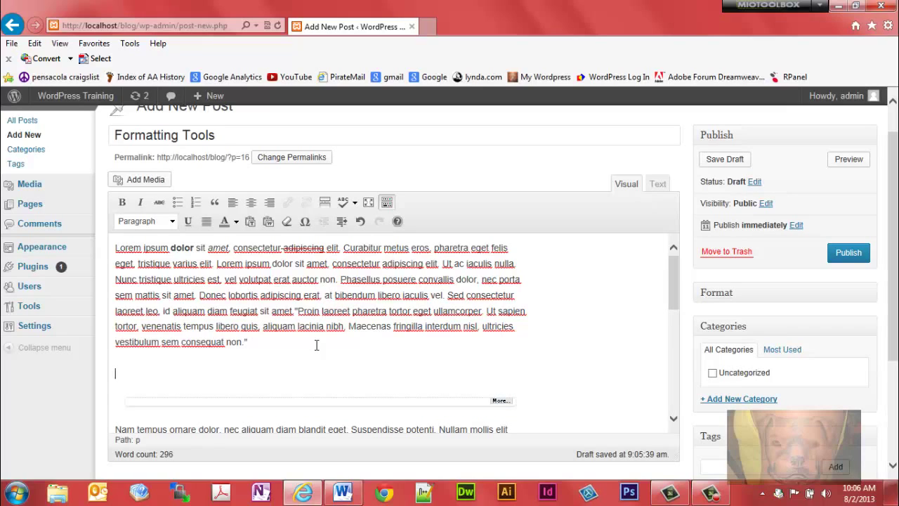
{"action": "type", "text": "Heading 2"}
Step: Apply the Heading 2 format to the "Heading 2" line
{"action": "left_click", "coordinate": [172, 220]}
{"action": "left_click", "coordinate": [222, 134]}
{"action": "left_click_drag", "start_coordinate": [216, 135], "coordinate": [125, 137]}
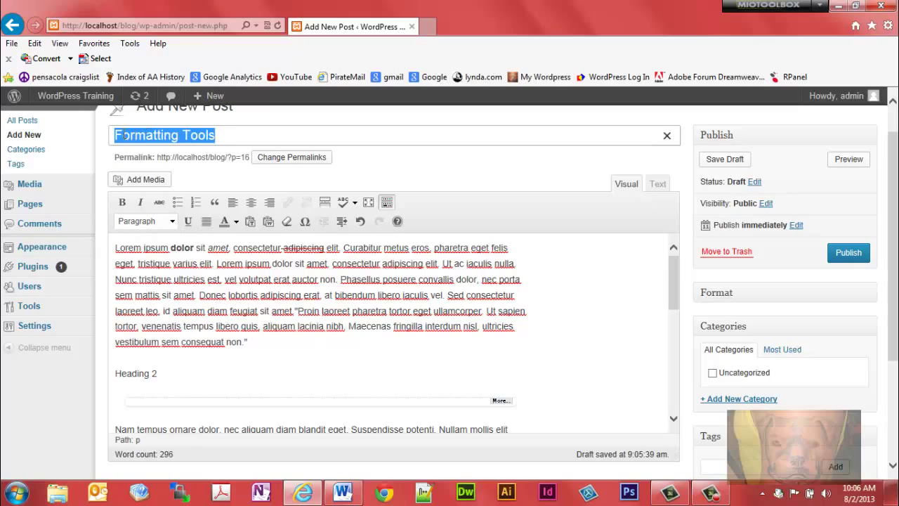
{"action": "left_click", "coordinate": [164, 373]}
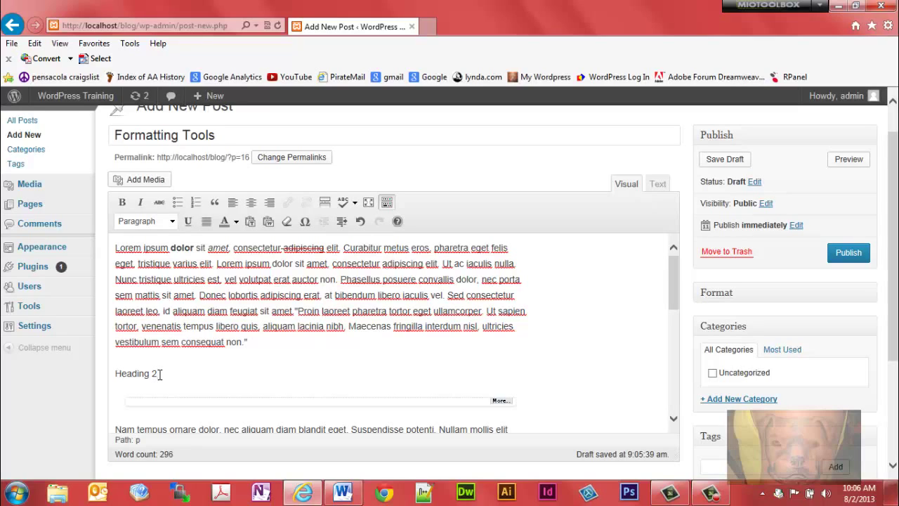
{"action": "left_click_drag", "start_coordinate": [158, 374], "coordinate": [116, 374]}
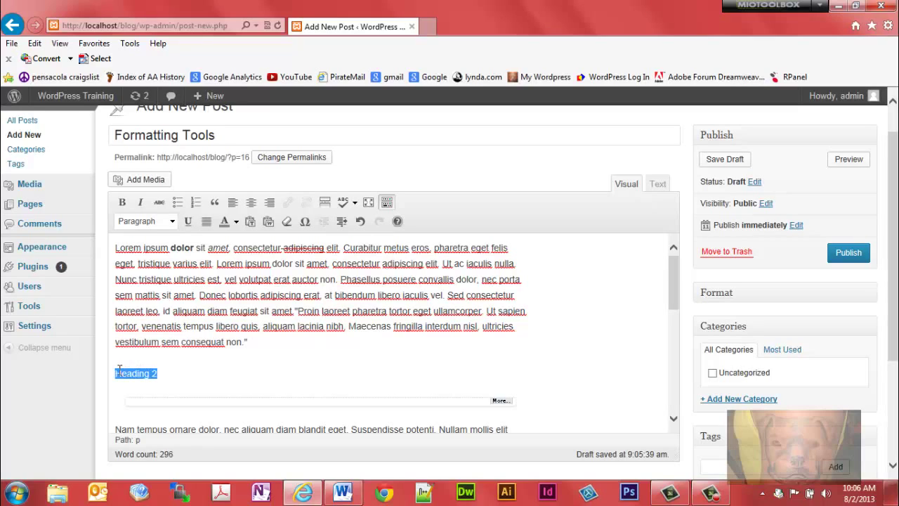
{"action": "left_click", "coordinate": [171, 224]}
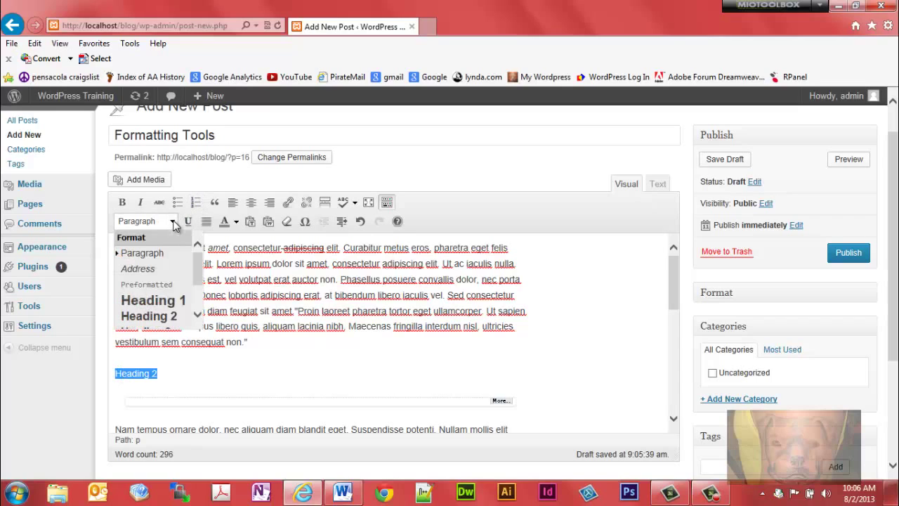
{"action": "left_click", "coordinate": [165, 316]}
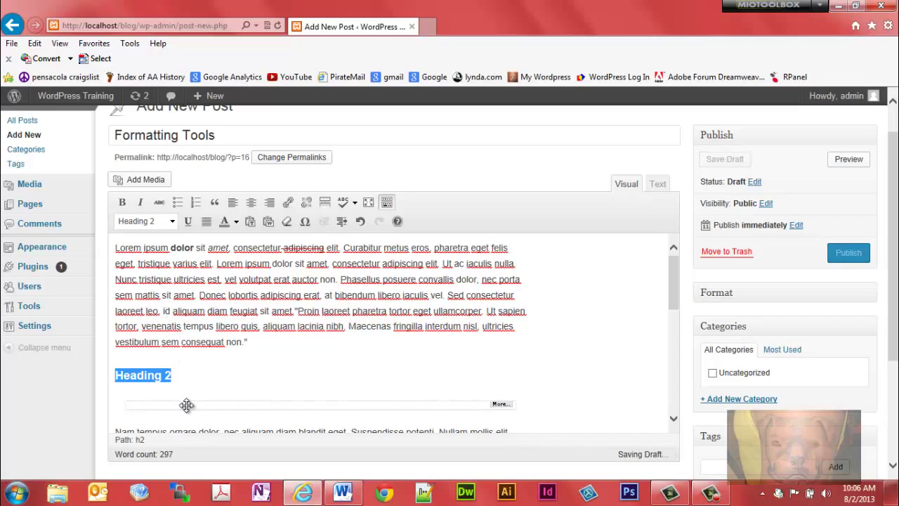
Step: Add a line reading "Subsection" in Heading 3 format directly below the "Heading 2" line
{"action": "left_click", "coordinate": [188, 376]}
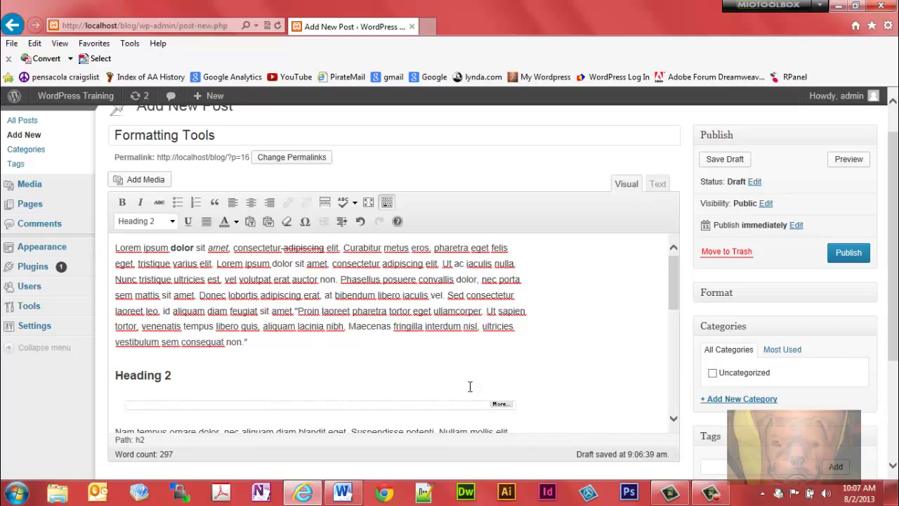
{"action": "key", "text": "Return"}
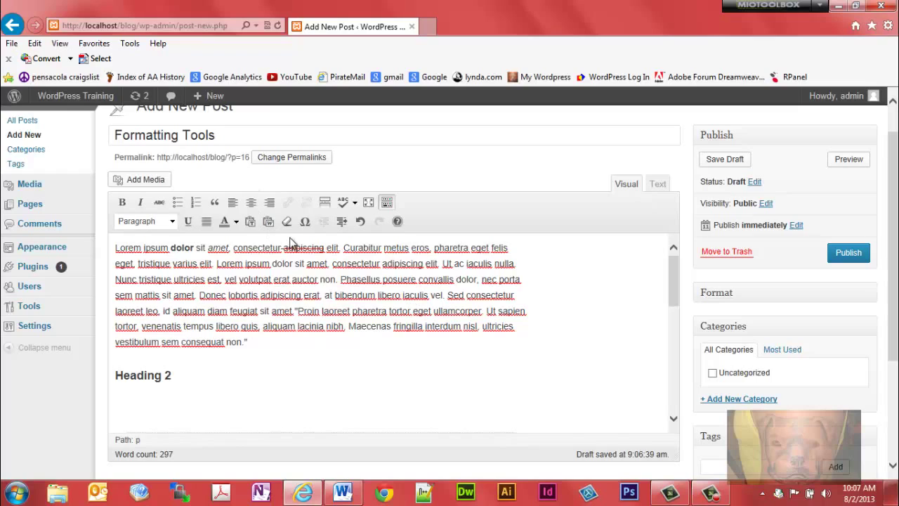
{"action": "left_click", "coordinate": [173, 222]}
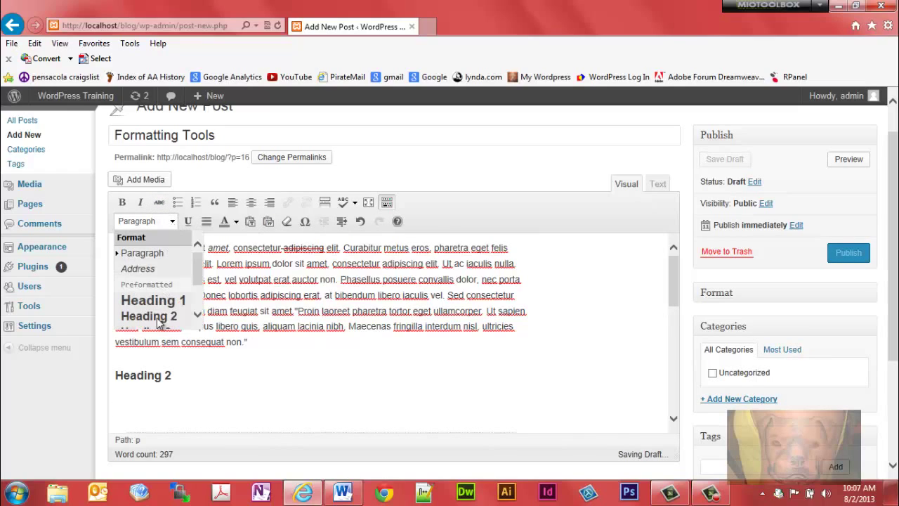
{"action": "scroll", "coordinate": [190, 316], "scroll_direction": "down", "scroll_amount": 1}
{"action": "left_click", "coordinate": [148, 319]}
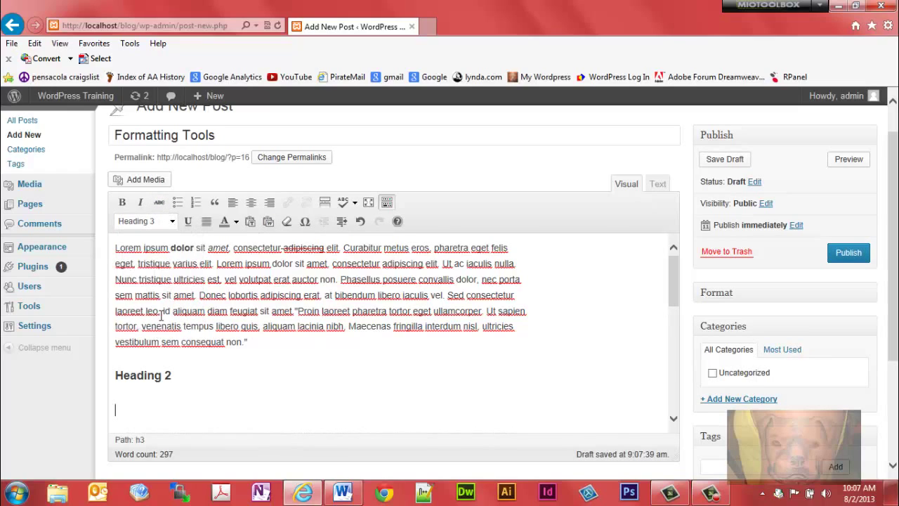
{"action": "type", "text": "Subsection"}
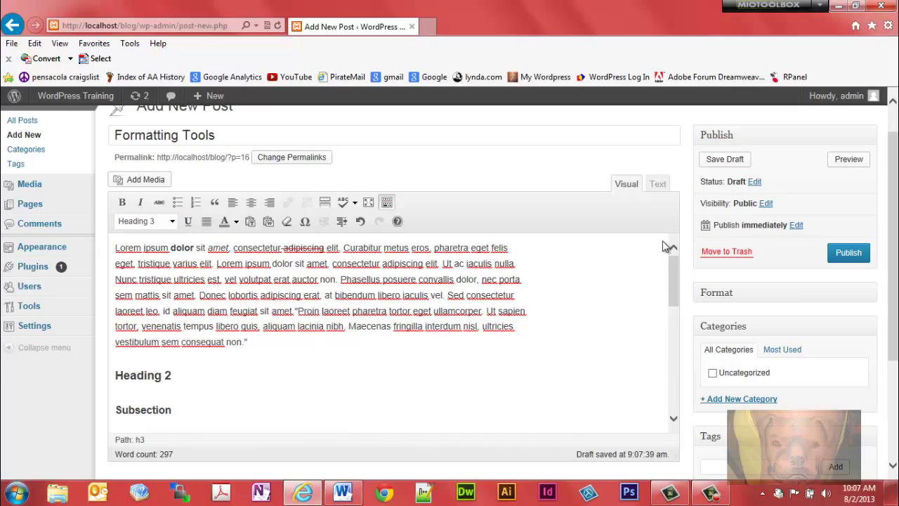
Step: Underline the word "Nam" at the start of the paragraph after the More tag
{"action": "left_click_drag", "start_coordinate": [674, 270], "coordinate": [676, 292]}
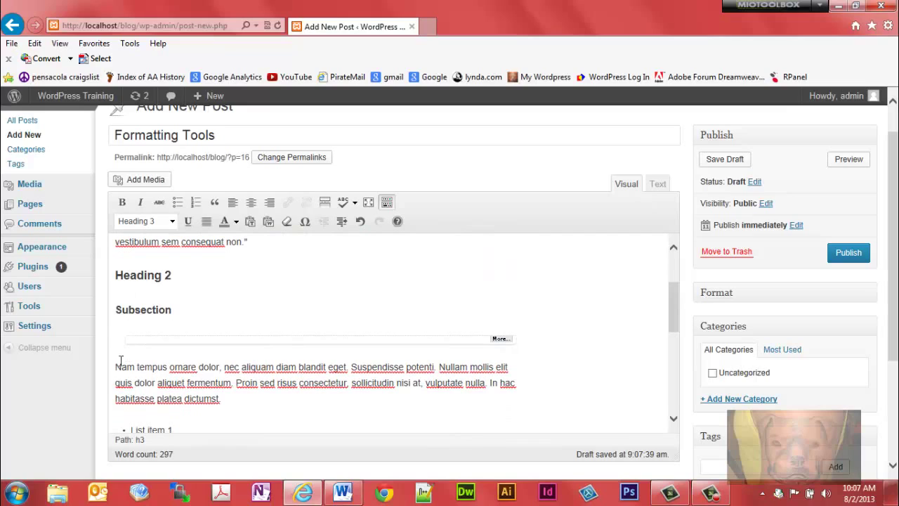
{"action": "left_click_drag", "start_coordinate": [116, 367], "coordinate": [137, 368]}
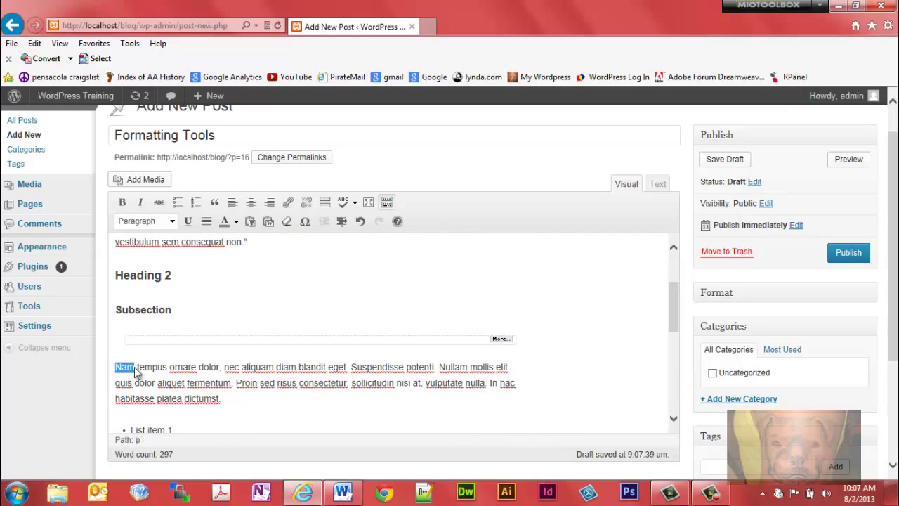
{"action": "left_click", "coordinate": [188, 220]}
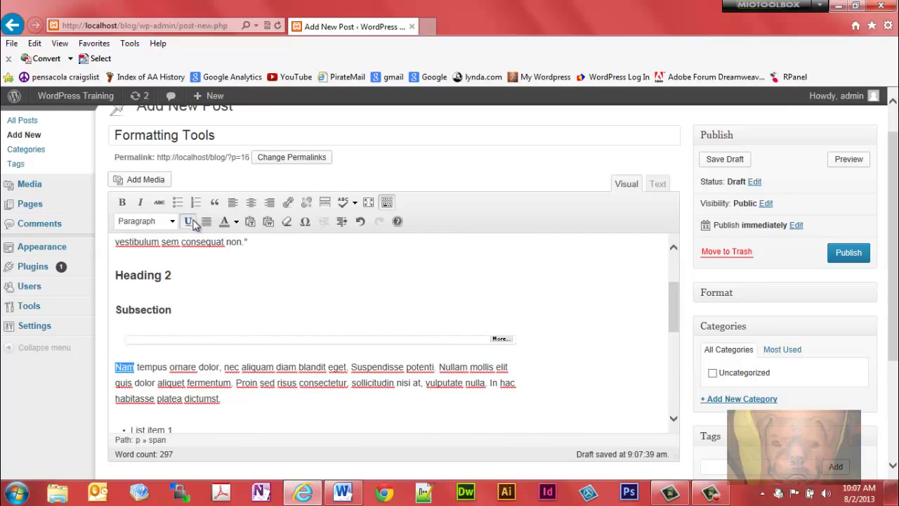
{"action": "left_click", "coordinate": [242, 279]}
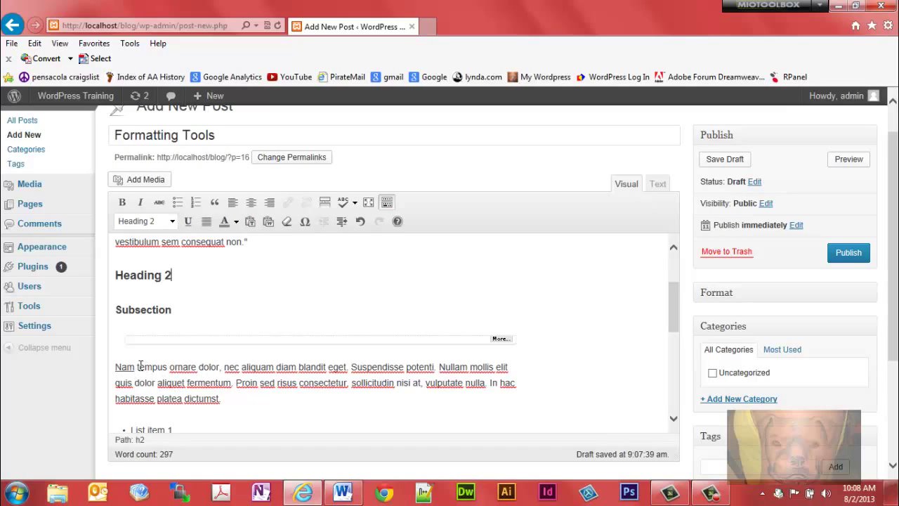
Step: Change the text color of the word "tempus" after the More tag to red
{"action": "left_click_drag", "start_coordinate": [137, 366], "coordinate": [166, 366]}
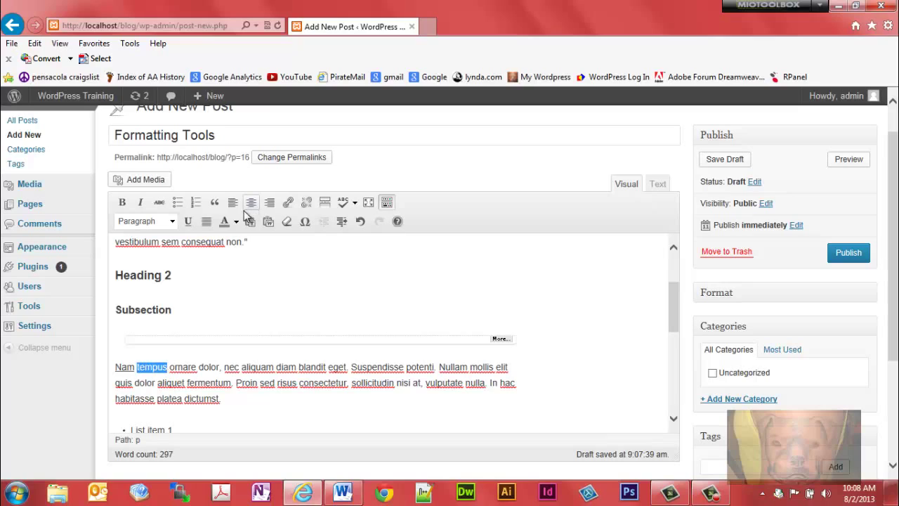
{"action": "left_click", "coordinate": [237, 221]}
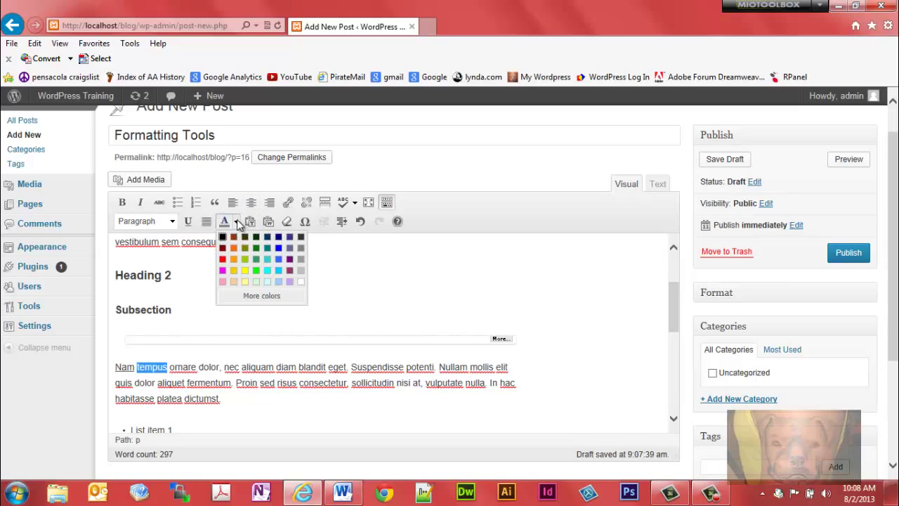
{"action": "left_click", "coordinate": [223, 260]}
{"action": "left_click", "coordinate": [227, 339]}
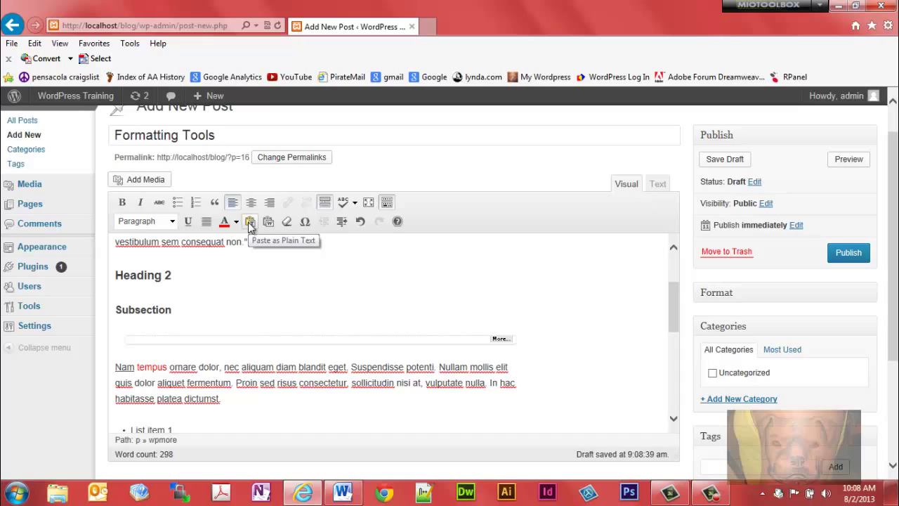
{"action": "left_click", "coordinate": [249, 222]}
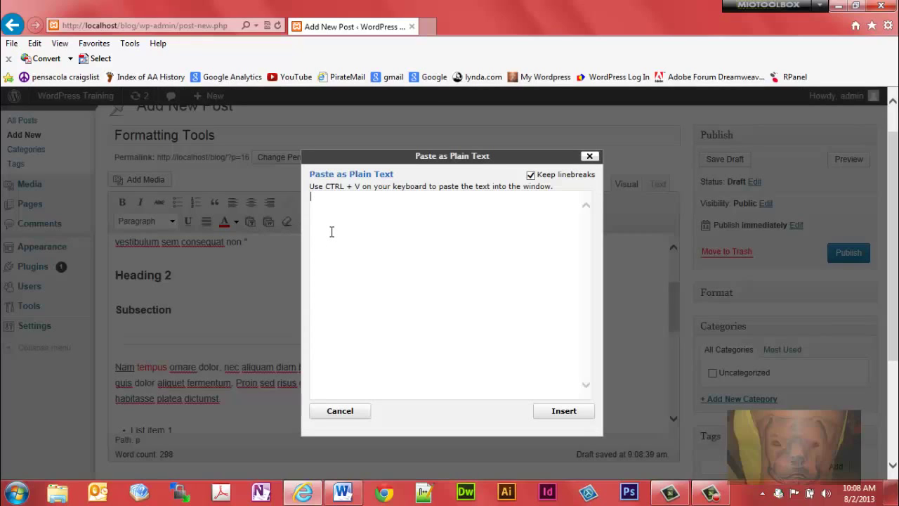
{"action": "left_click", "coordinate": [353, 411]}
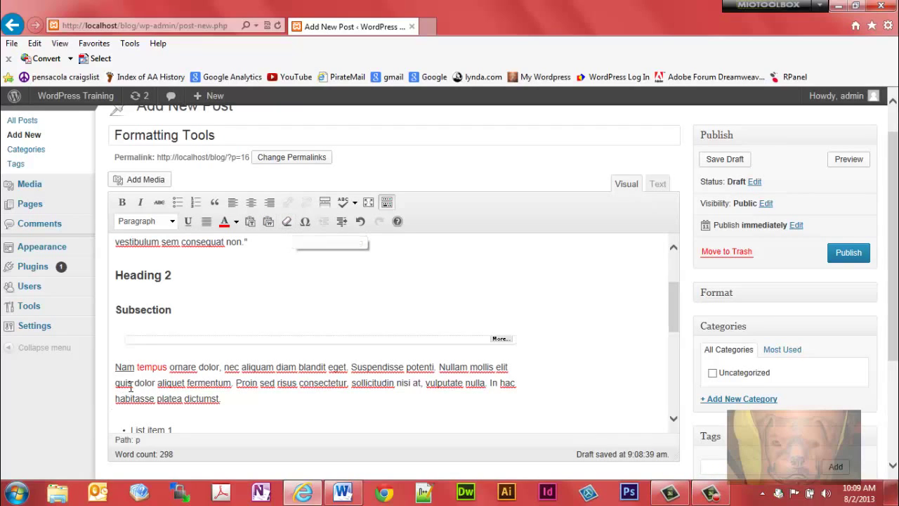
Step: Remove the formatting from the underlined word "Nam" after the More tag
{"action": "left_click_drag", "start_coordinate": [135, 366], "coordinate": [115, 366]}
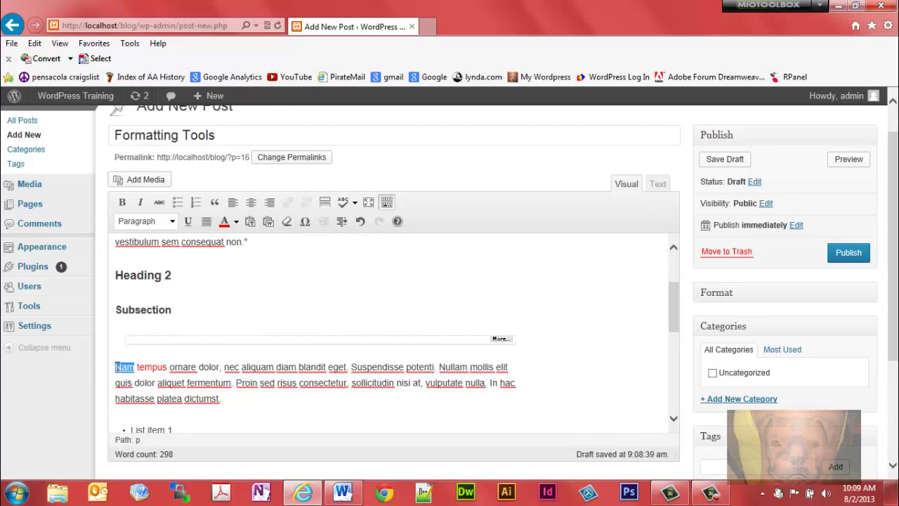
{"action": "left_click", "coordinate": [288, 222]}
{"action": "left_click", "coordinate": [227, 310]}
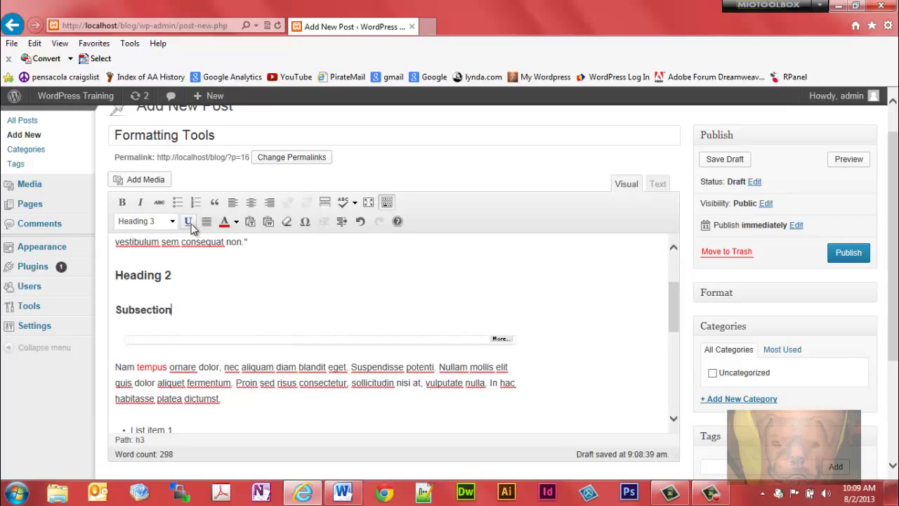
Step: Insert the special character π on a new line below the "Subsection" heading
{"action": "left_click", "coordinate": [306, 222]}
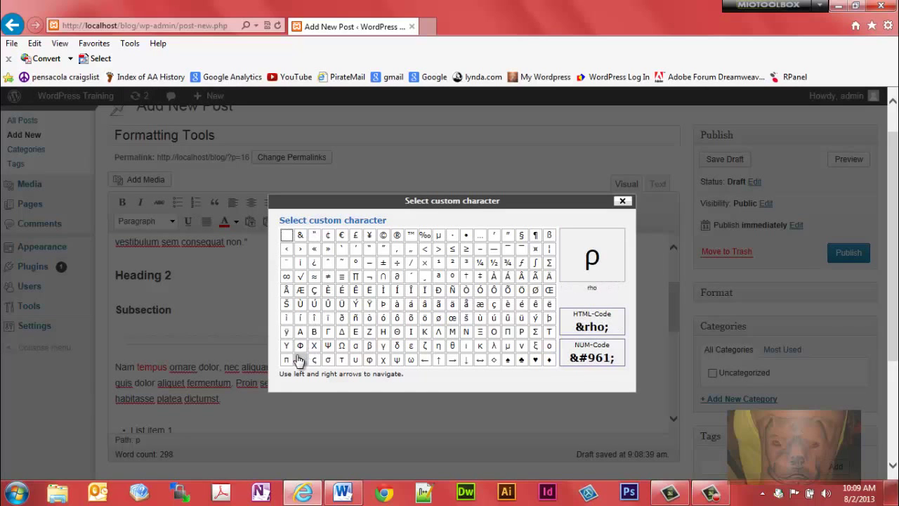
{"action": "left_click", "coordinate": [621, 201]}
{"action": "left_click", "coordinate": [226, 401]}
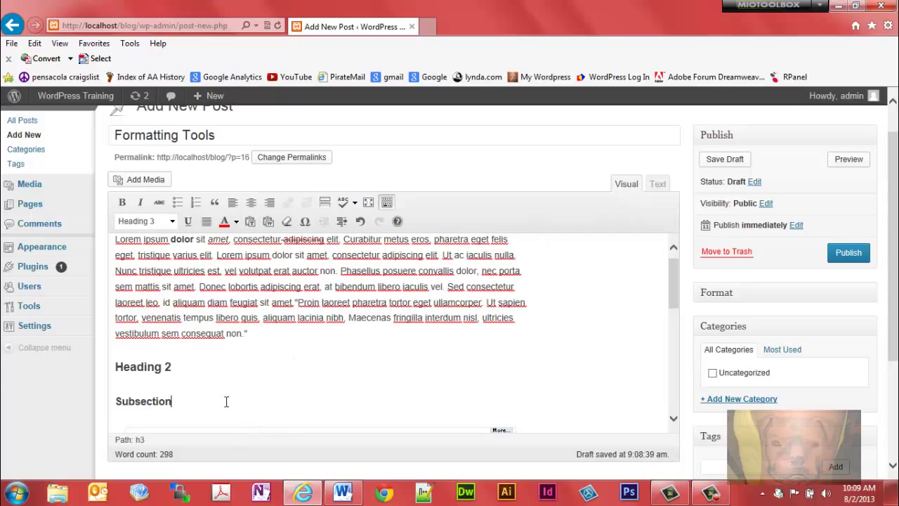
{"action": "key", "text": "Return"}
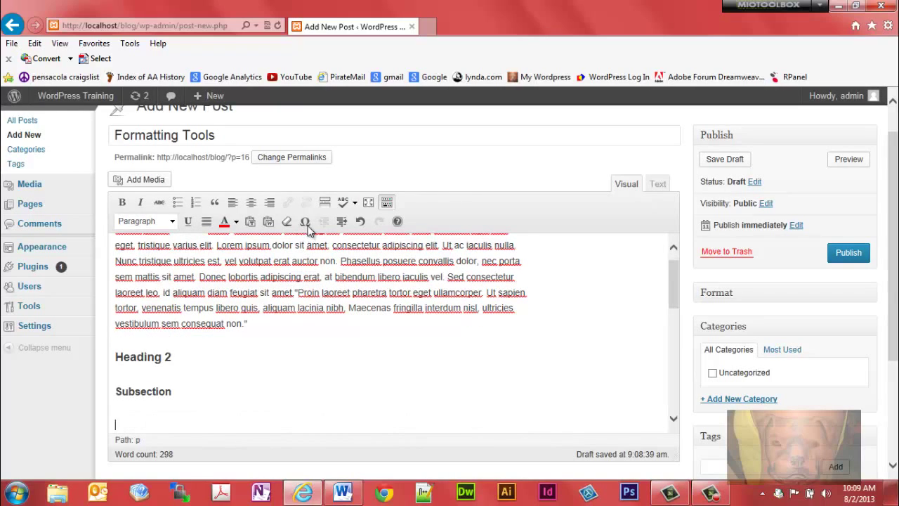
{"action": "left_click", "coordinate": [306, 222]}
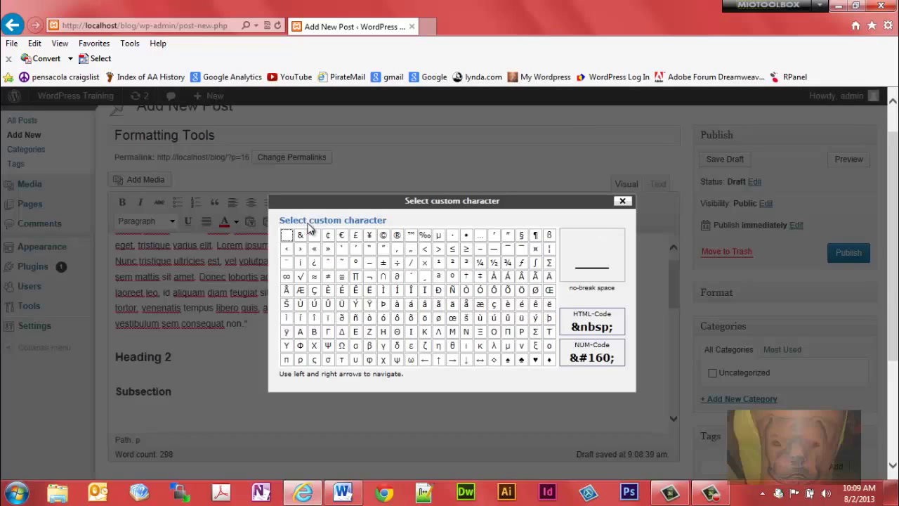
{"action": "left_click", "coordinate": [287, 362]}
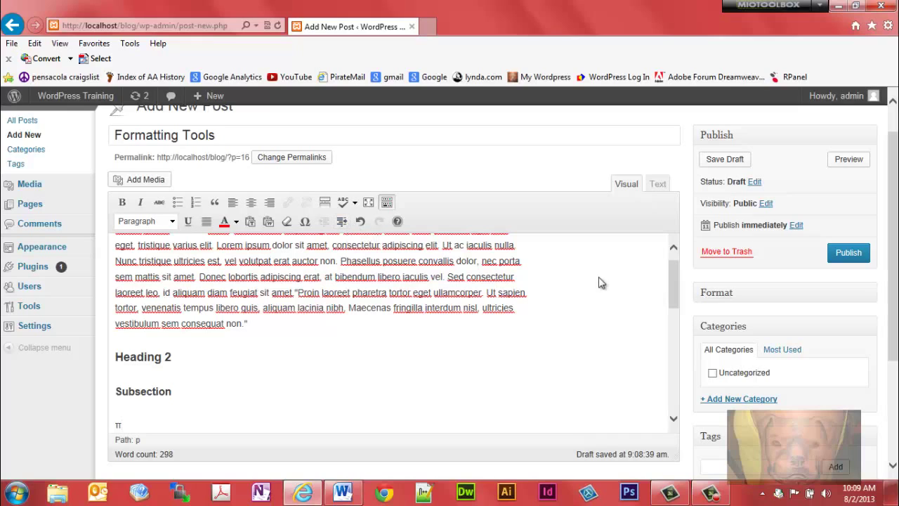
Step: Indent the "Nam tempus" paragraph below the More tag by one level
{"action": "left_click_drag", "start_coordinate": [674, 277], "coordinate": [674, 302]}
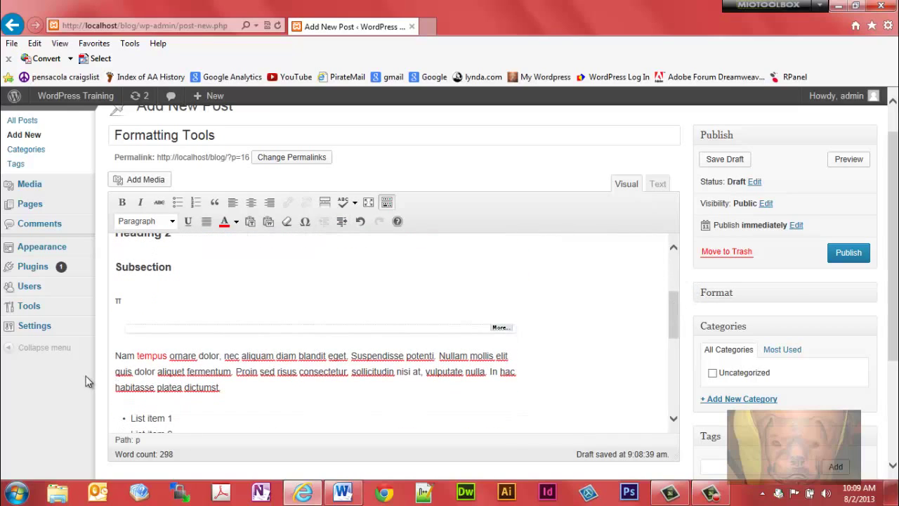
{"action": "left_click", "coordinate": [343, 222]}
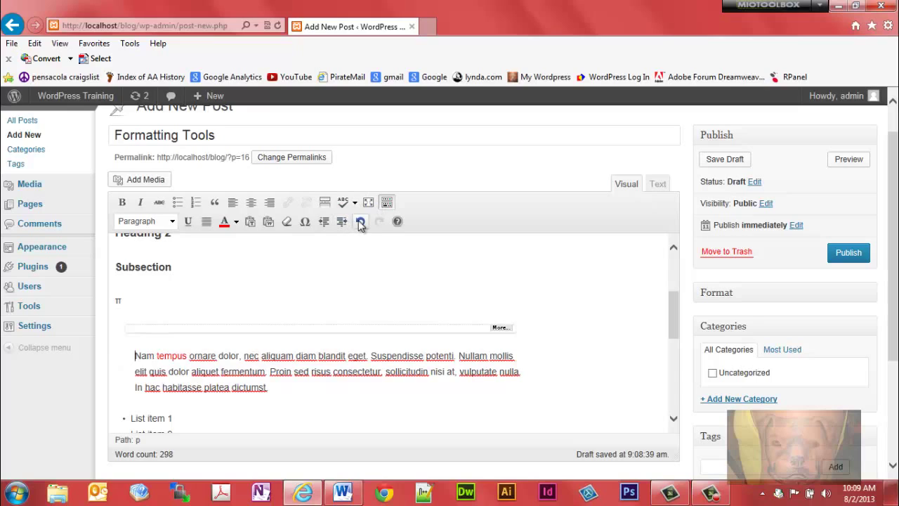
Step: Undo and redo the indentation of the "Nam tempus" paragraph below the More tag
{"action": "left_click", "coordinate": [360, 222]}
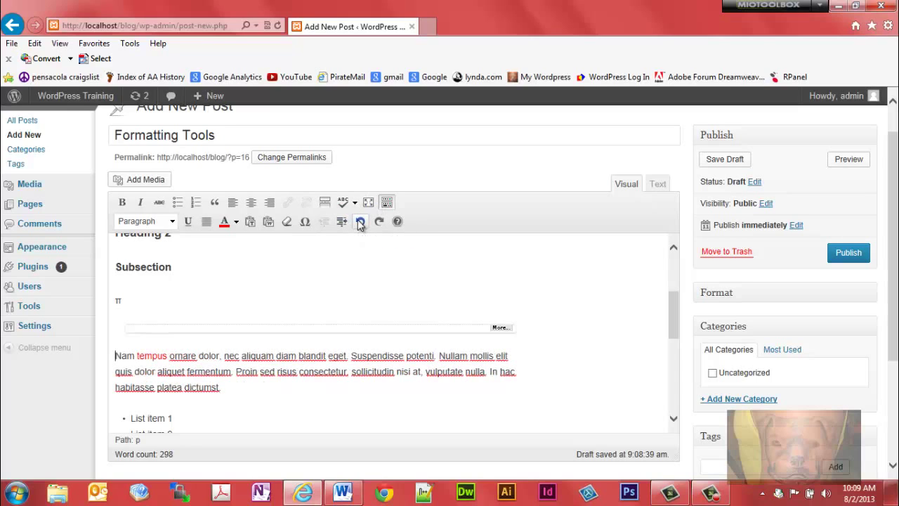
{"action": "left_click", "coordinate": [380, 222]}
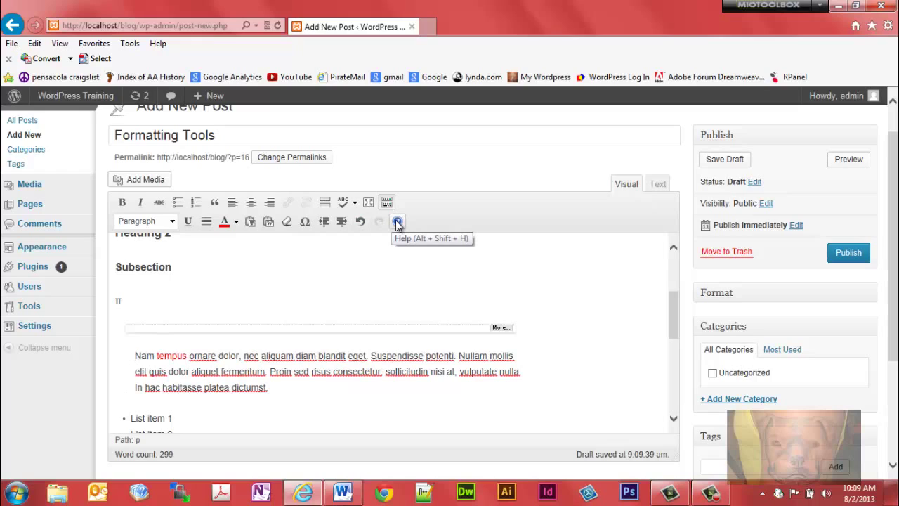
{"action": "left_click", "coordinate": [527, 288]}
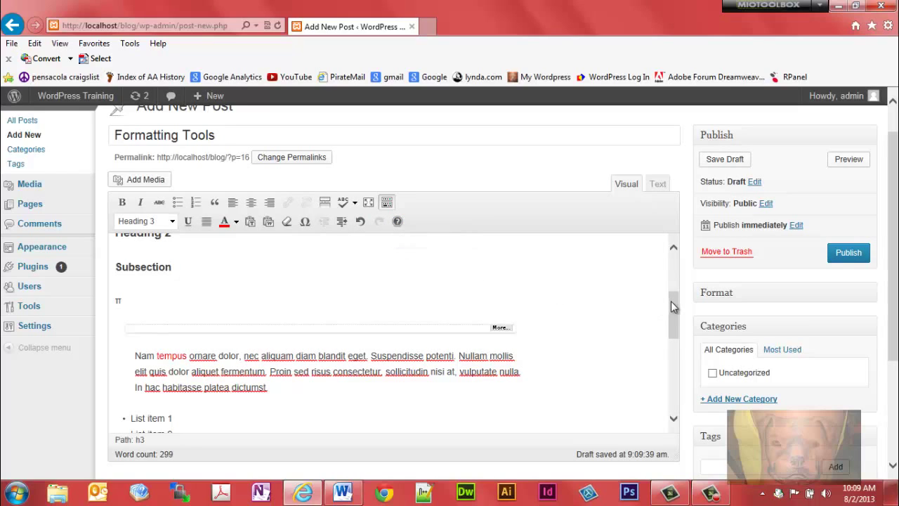
{"action": "mouse_move", "coordinate": [671, 300]}
{"action": "left_mouse_down"}
{"action": "mouse_move", "coordinate": [671, 313]}
{"action": "mouse_move", "coordinate": [669, 295]}
{"action": "left_mouse_up"}
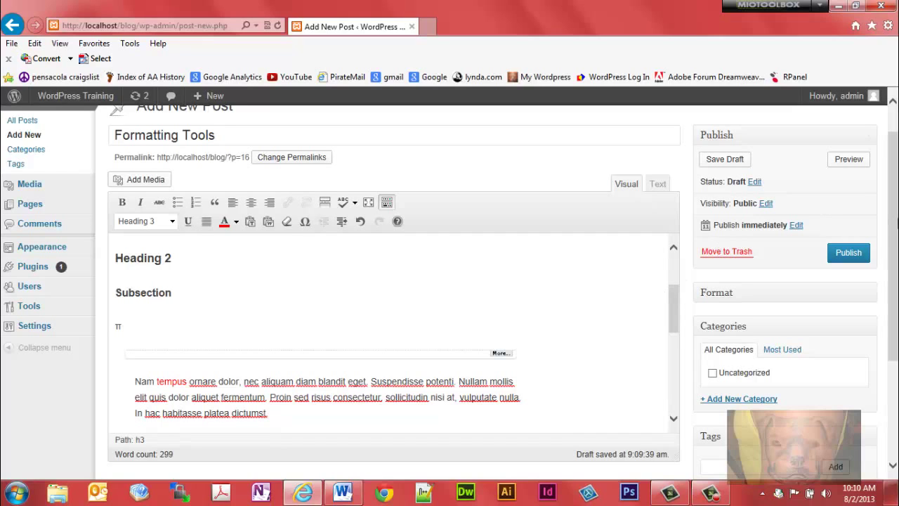
Step: Leave the post editor and open the page for adding new plugins
{"action": "left_click_drag", "start_coordinate": [897, 226], "coordinate": [897, 197]}
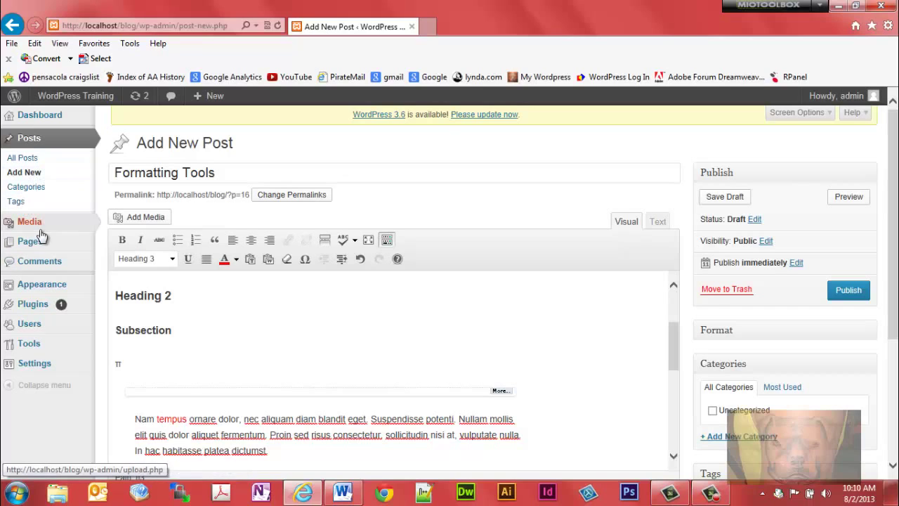
{"action": "mouse_move", "coordinate": [41, 245]}
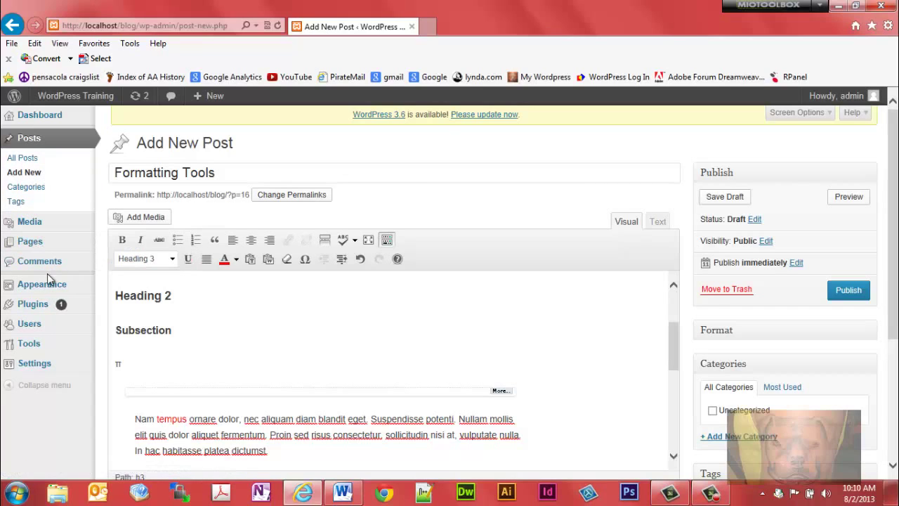
{"action": "mouse_move", "coordinate": [55, 318]}
{"action": "left_click", "coordinate": [117, 318]}
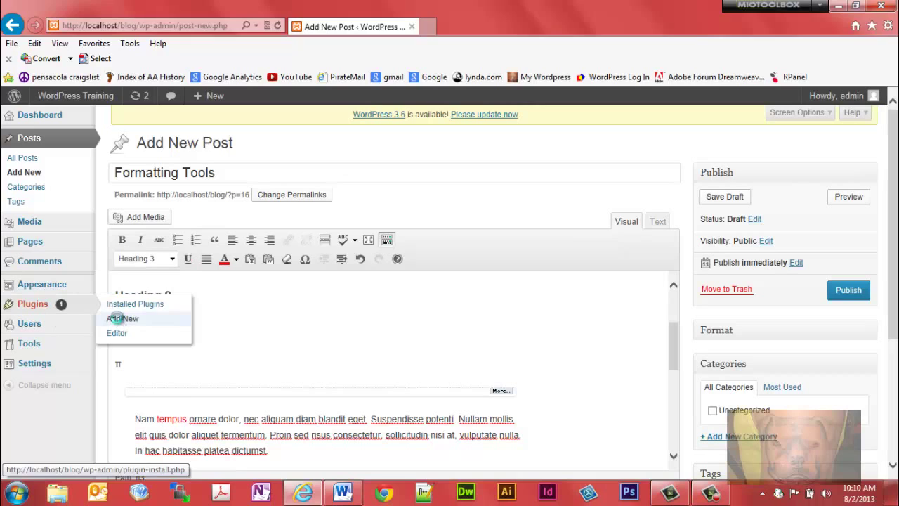
{"action": "left_click", "coordinate": [425, 253]}
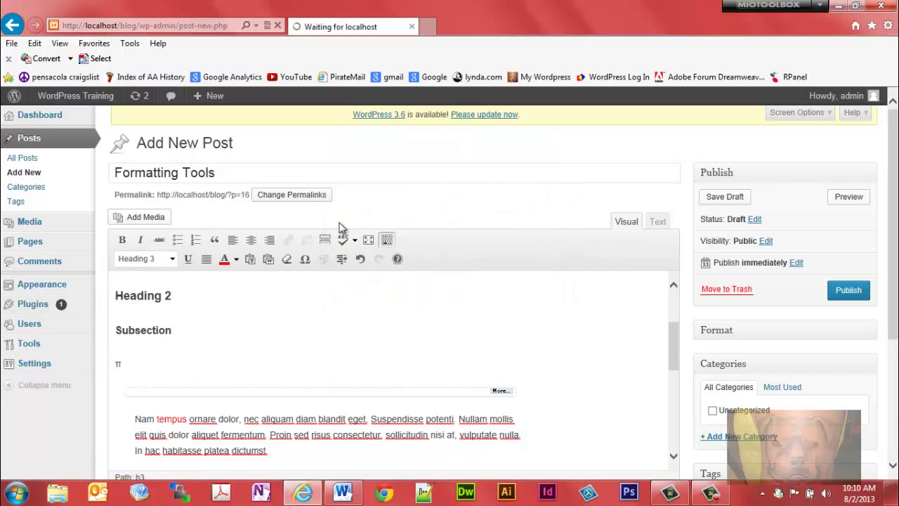
Step: Search the plugin directory for "ultimate tinymce"
{"action": "type", "text": "u"}
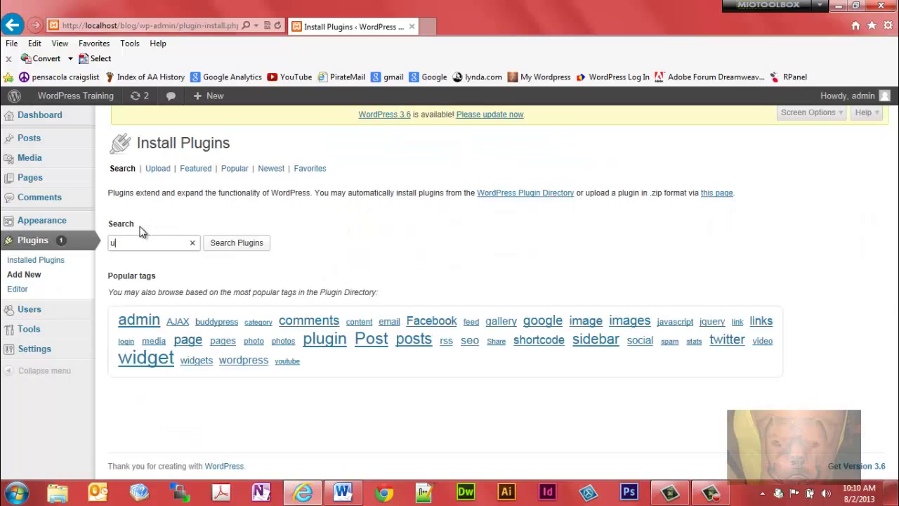
{"action": "type", "text": "ltimate tinymce"}
{"action": "left_click", "coordinate": [232, 247]}
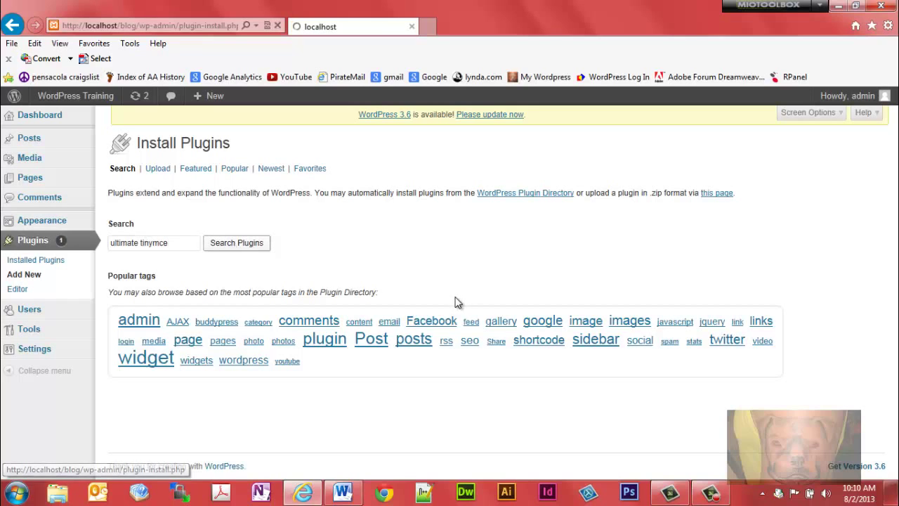